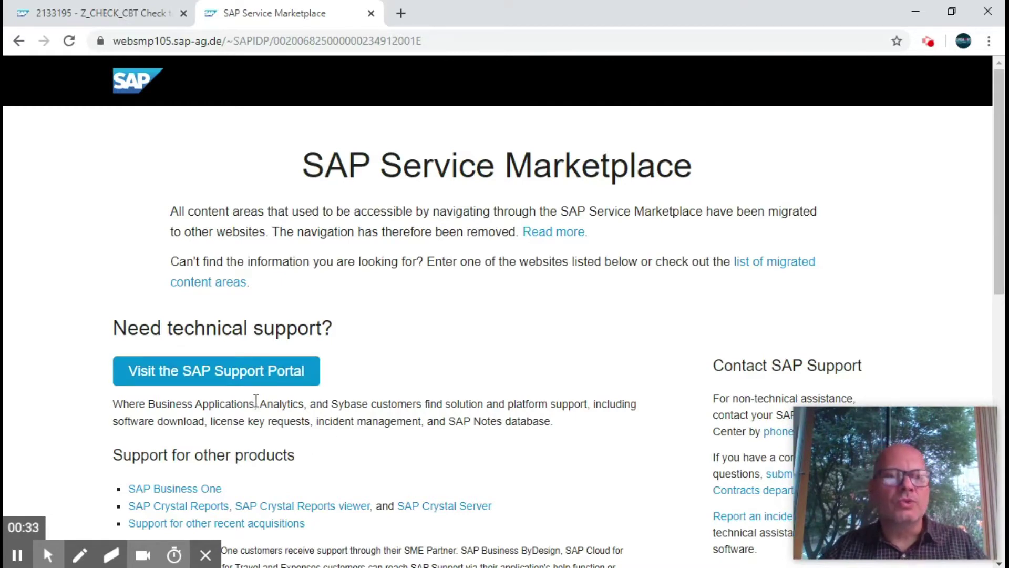
# Go to the SAP Support Portal and search for SAP Note 2133195.
pyautogui.click(261, 377)
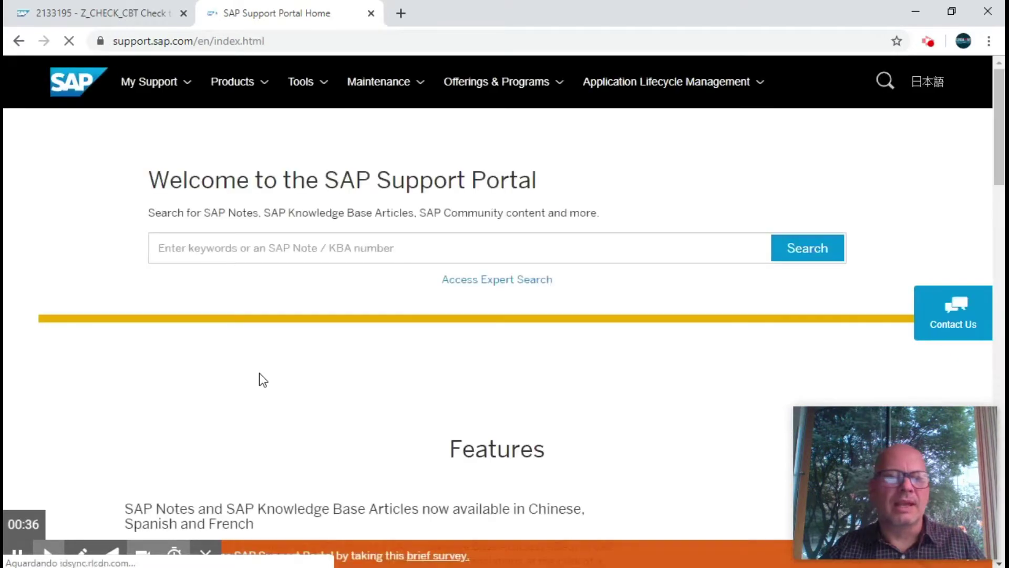
pyautogui.click(250, 252)
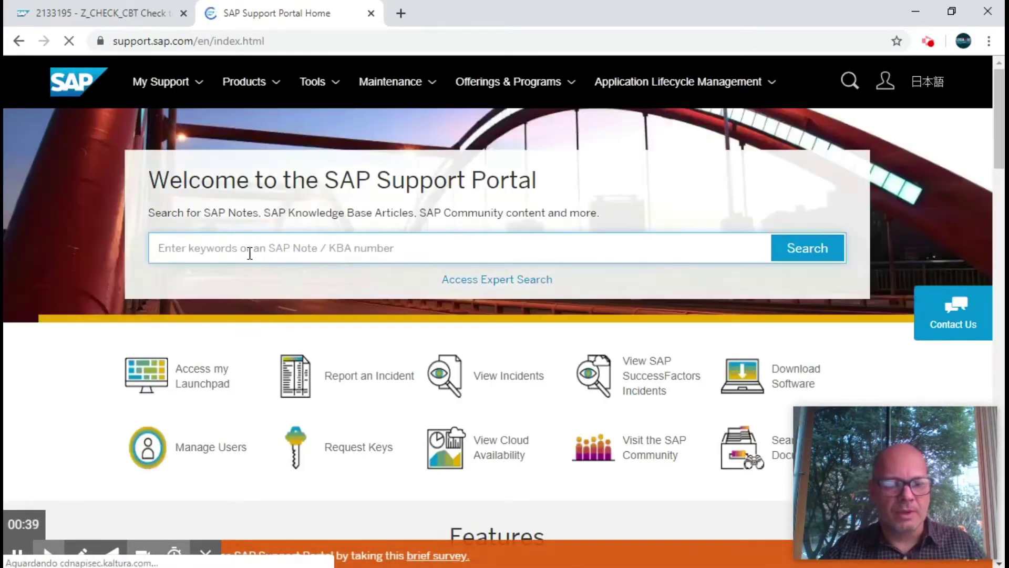
pyautogui.write('2133')
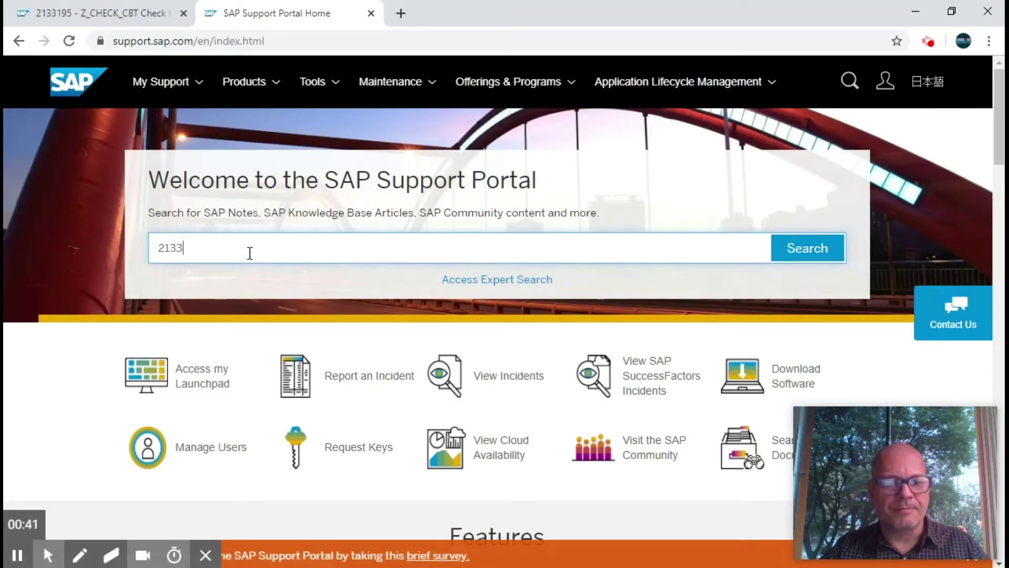
pyautogui.write('195')
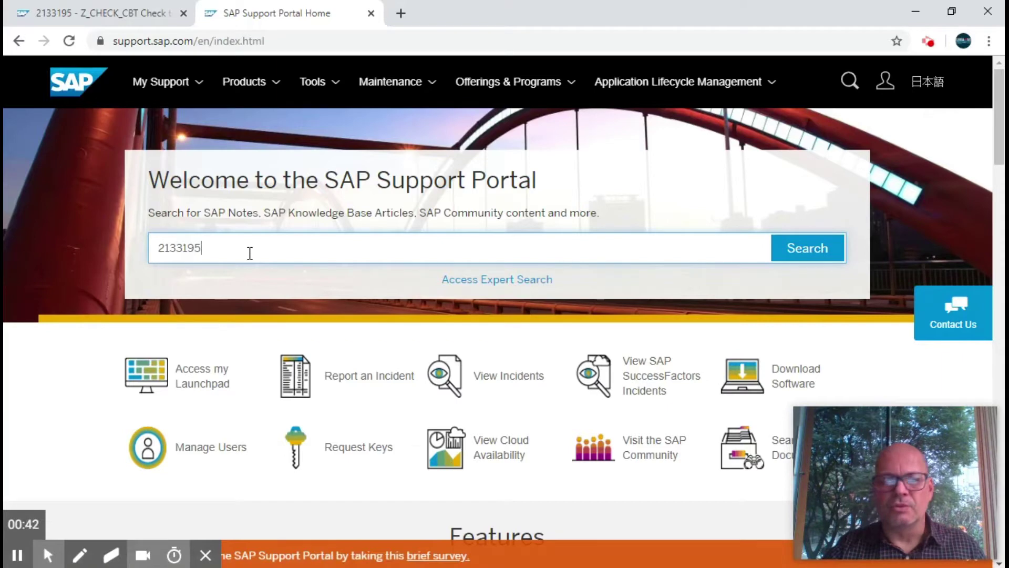
pyautogui.click(808, 258)
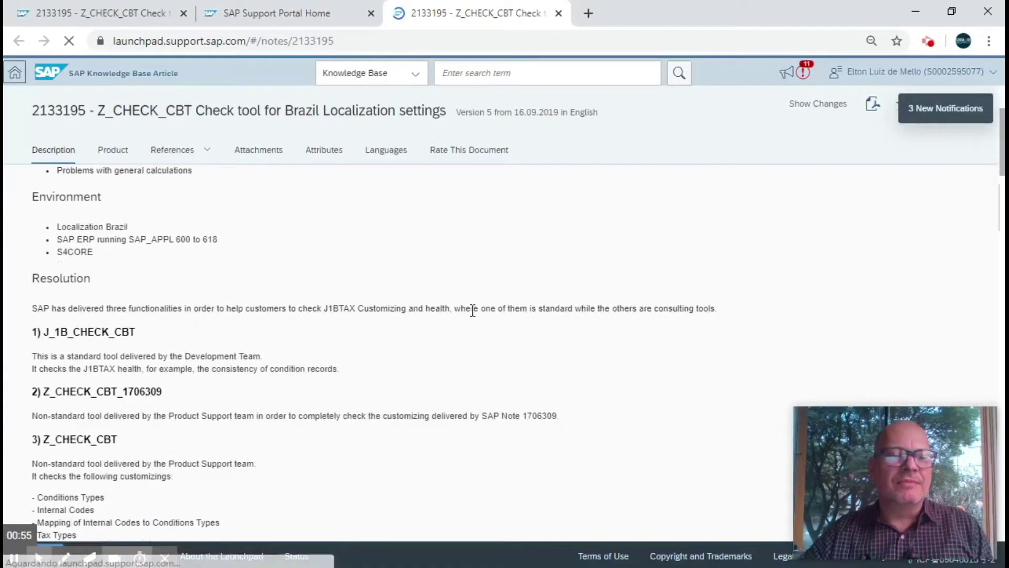
# Review the article's Resolution section and highlight the J_1B_CHECK_CBT tool heading.
pyautogui.scroll(-3, 471, 308)
pyautogui.scroll(2, 472, 308)
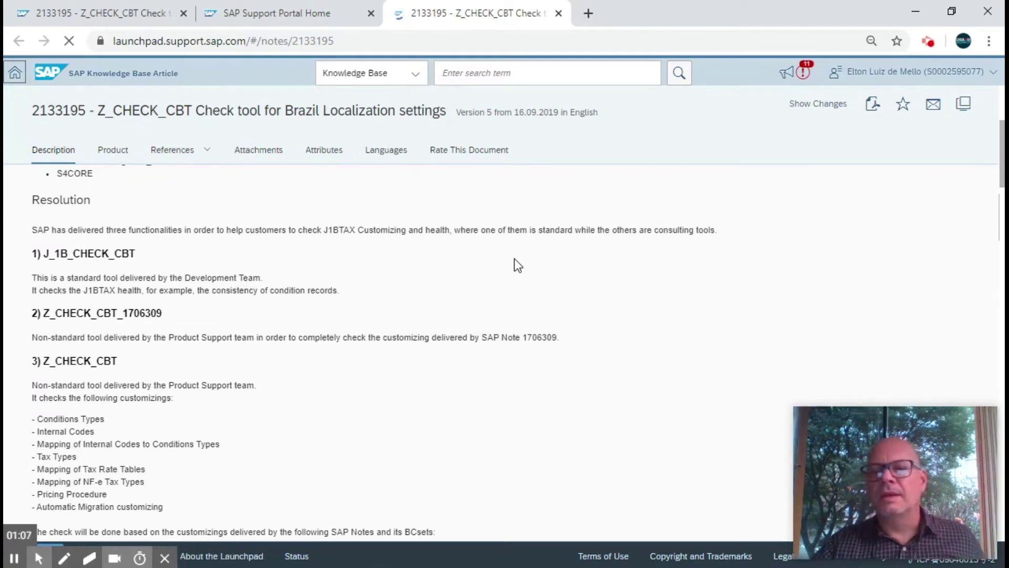
pyautogui.moveTo(146, 253); pyautogui.dragTo(48, 254)
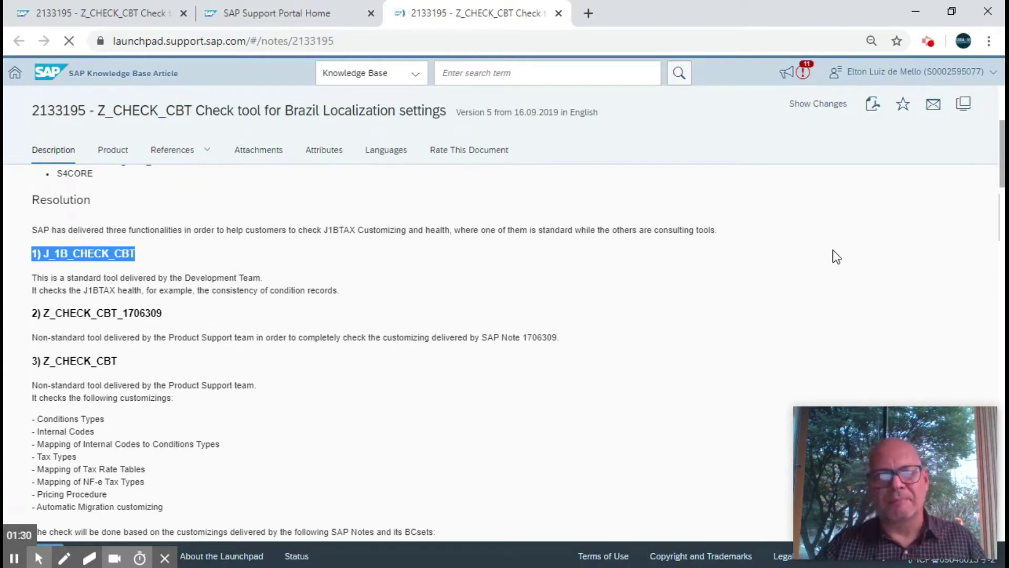
# Switch to the SAP Easy Access window and start transaction SE38.
pyautogui.hotkey('alt', 'Tab')
pyautogui.hotkey('alt', 'Tab')
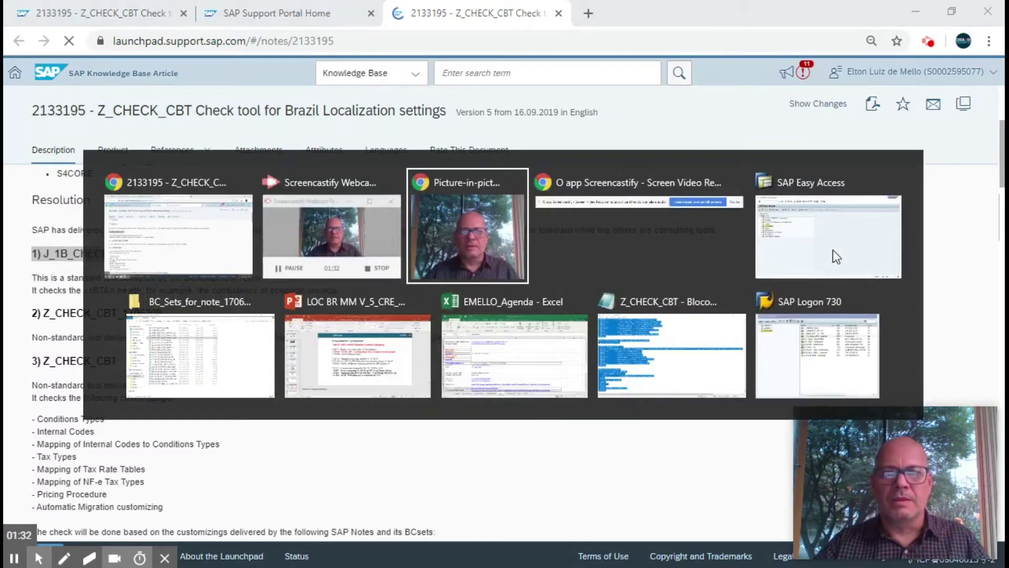
pyautogui.click(817, 377)
pyautogui.hotkey('alt', 'Tab')
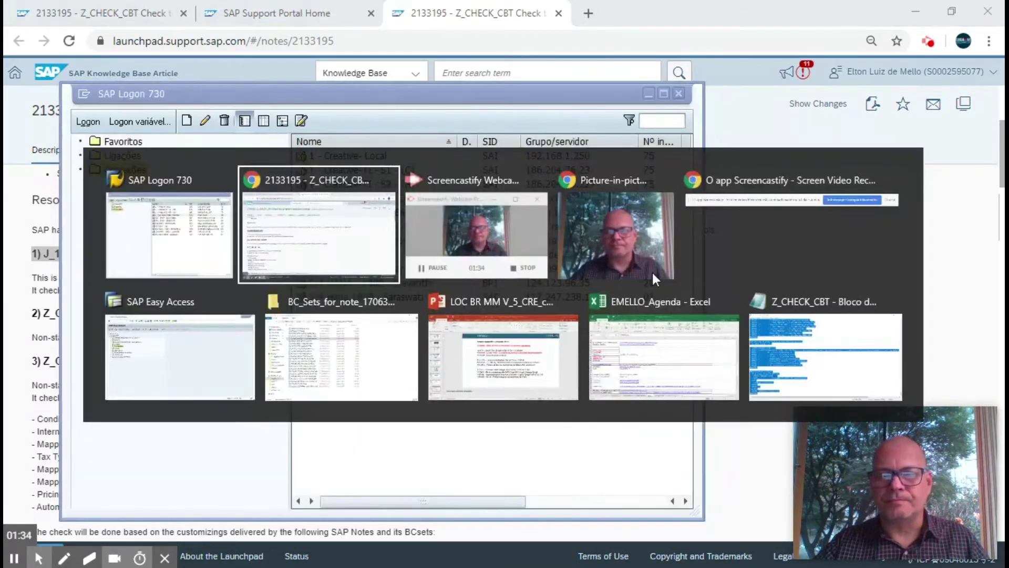
pyautogui.click(175, 371)
pyautogui.hotkey('alt', 'Tab')
pyautogui.click(175, 370)
pyautogui.click(45, 18)
pyautogui.click(175, 144)
pyautogui.click(93, 41)
pyautogui.write('se38')
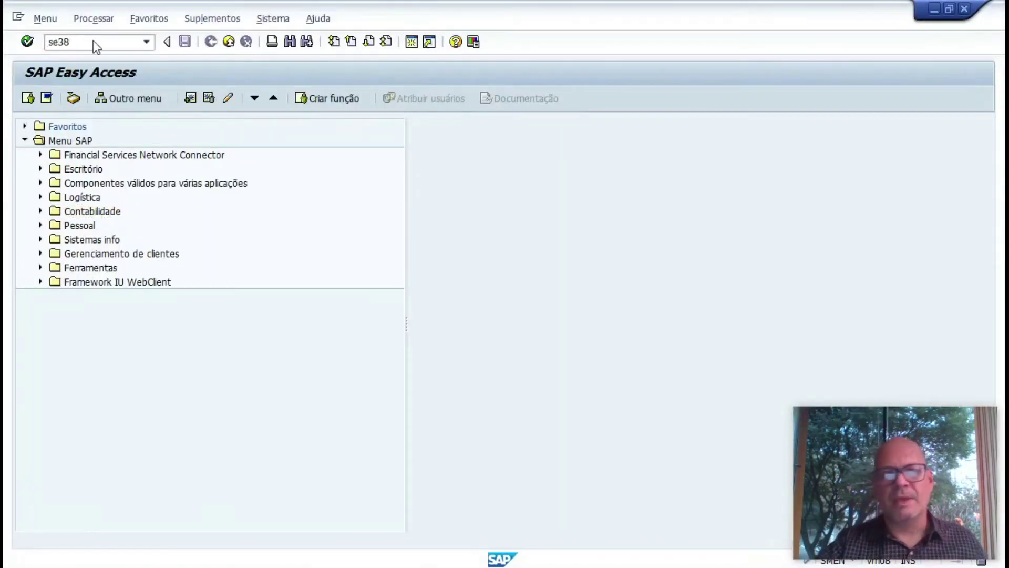
pyautogui.press('Return')
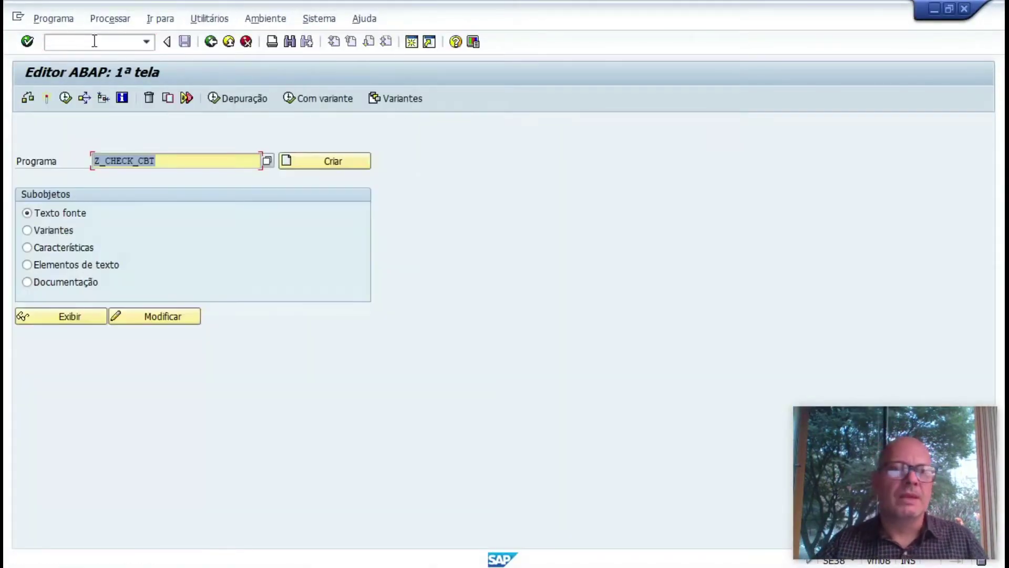
# Enter J_1B_CHECK_CBT as the program in the ABAP Editor and execute it.
pyautogui.press('BackSpace')
pyautogui.click(146, 159)
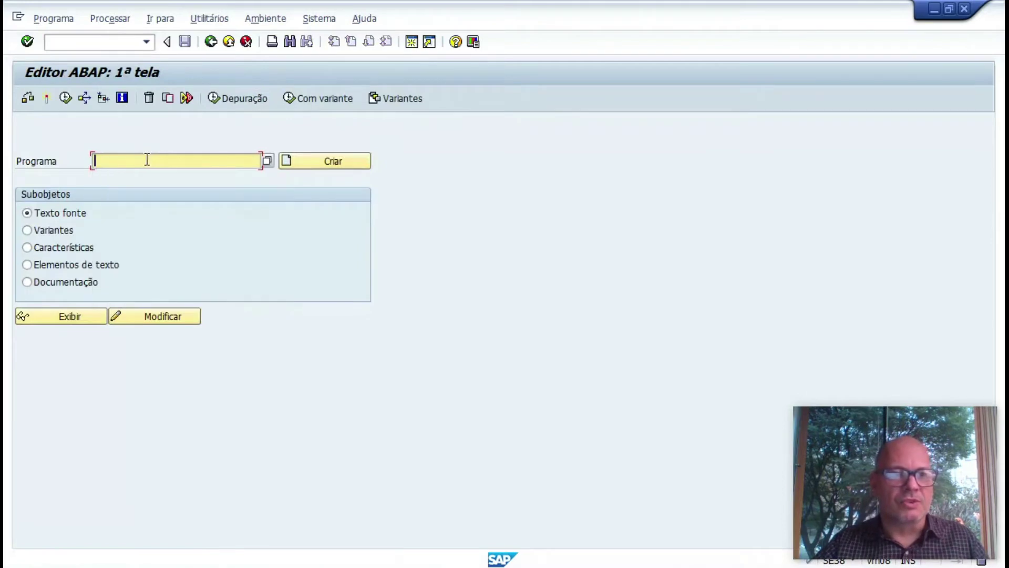
pyautogui.write('j')
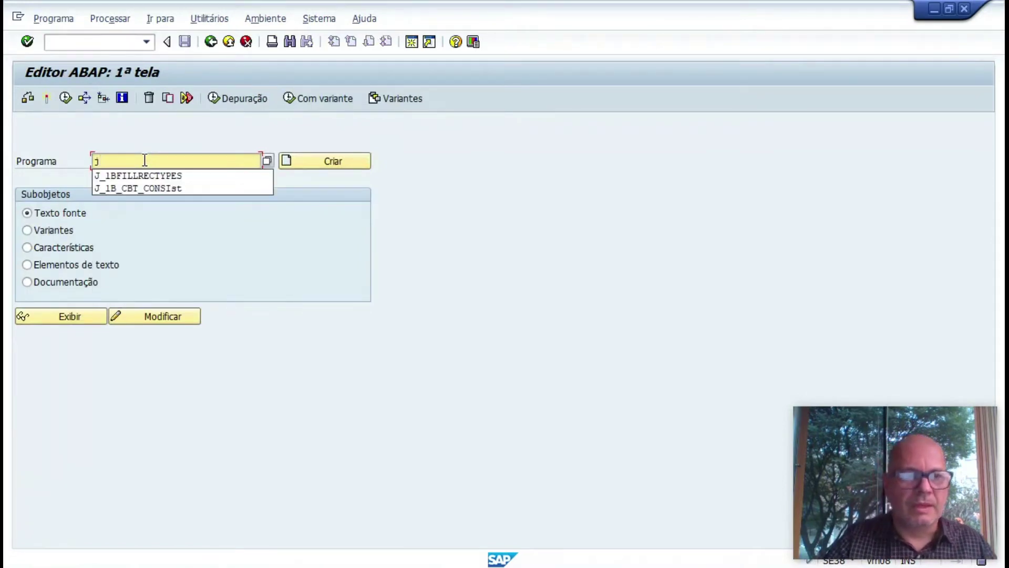
pyautogui.write('_1b')
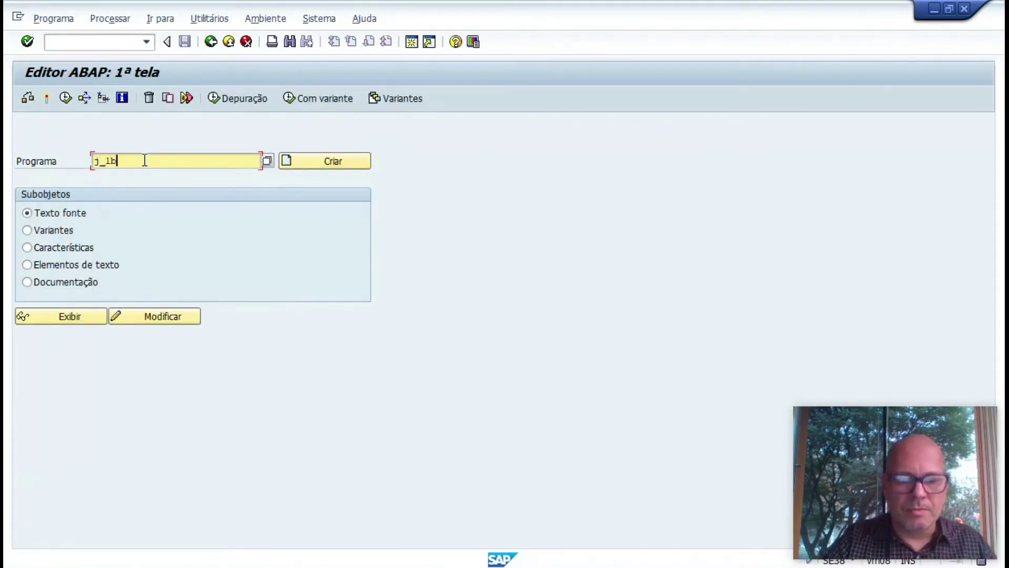
pyautogui.write('_cbt')
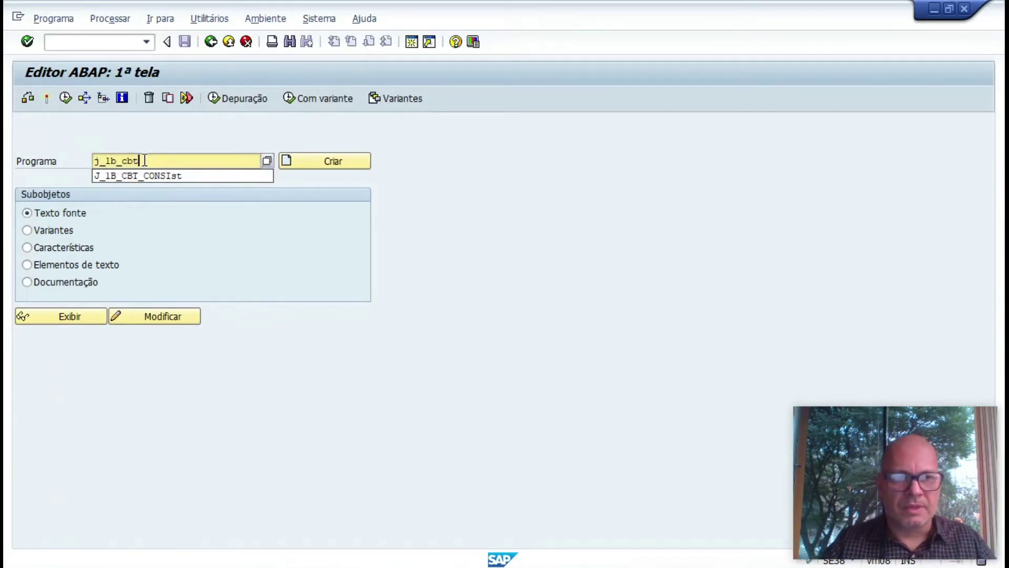
pyautogui.hotkey('alt', 'Tab')
pyautogui.hotkey('alt', 'Tab')
pyautogui.click(143, 160)
pyautogui.write('_')
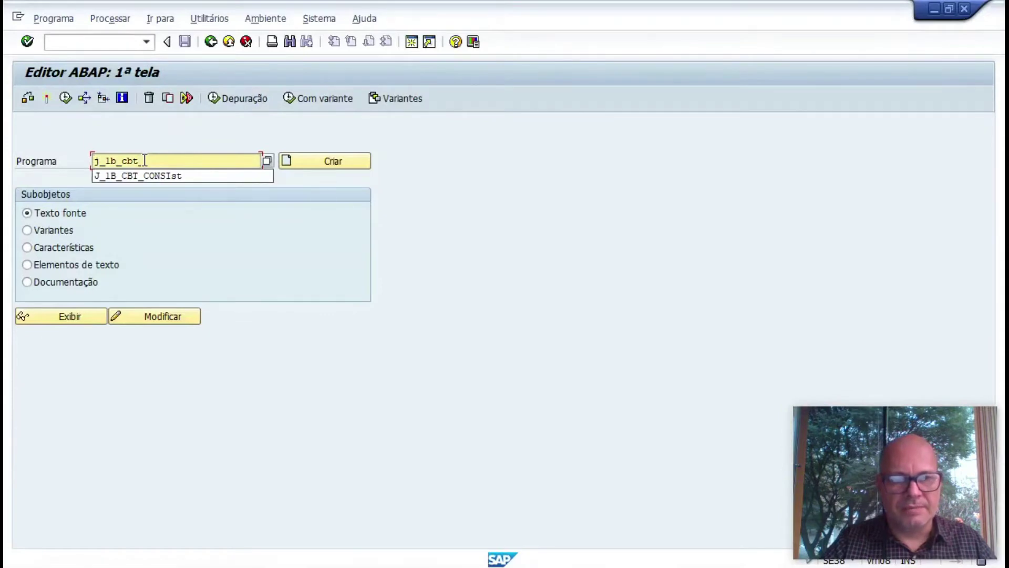
pyautogui.press('BackSpace')
pyautogui.press('BackSpace')
pyautogui.press('BackSpace')
pyautogui.press('BackSpace')
pyautogui.write('check')
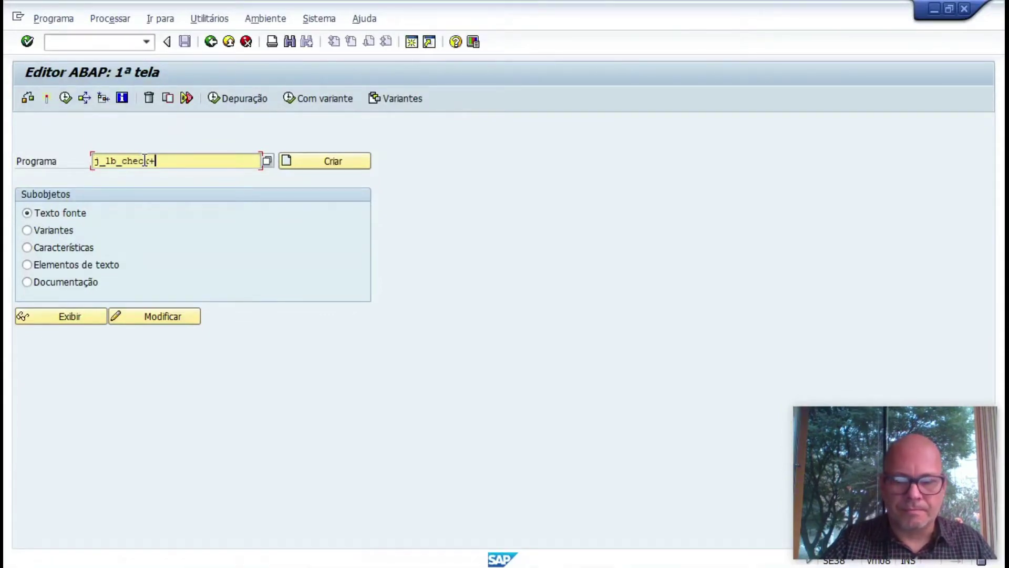
pyautogui.write('_cbt')
pyautogui.press('Return')
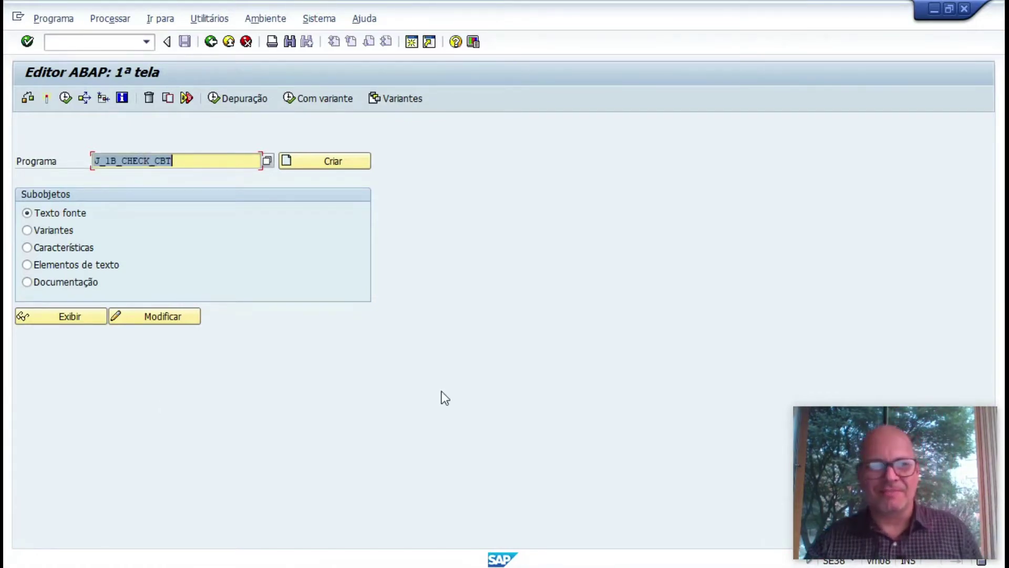
pyautogui.click(65, 98)
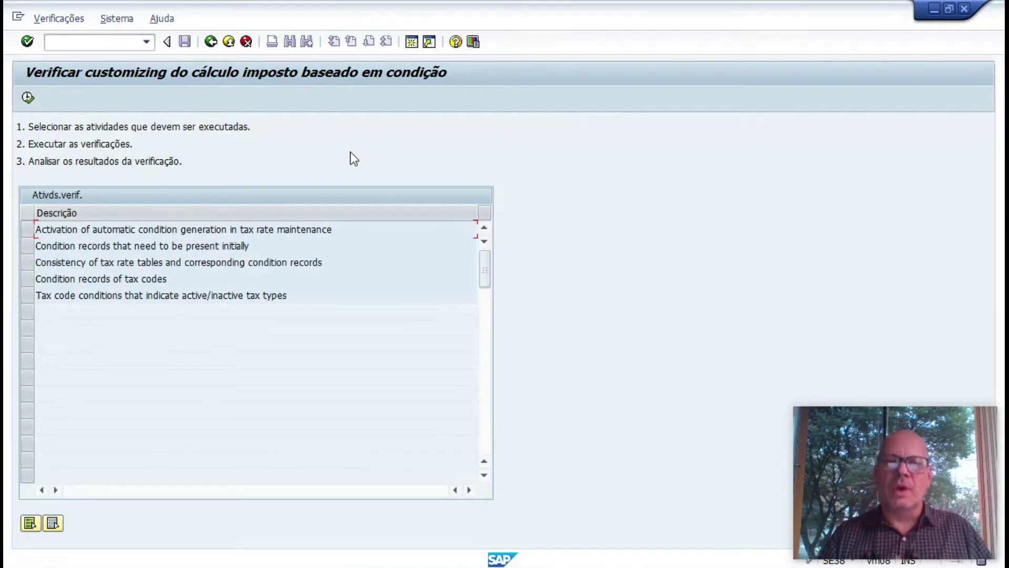
# Return to the browser article and review the headings J_1B_CHECK_CBT, Z_CHECK_CBT_1706309 and Z_CHECK_CBT.
pyautogui.hotkey('alt', 'Tab')
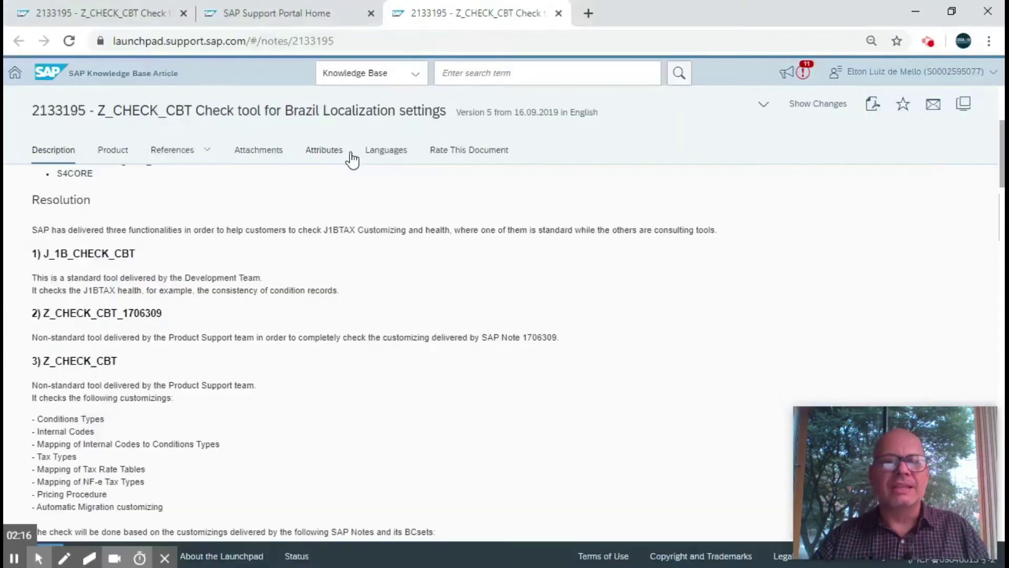
pyautogui.moveTo(161, 255); pyautogui.dragTo(10, 256)
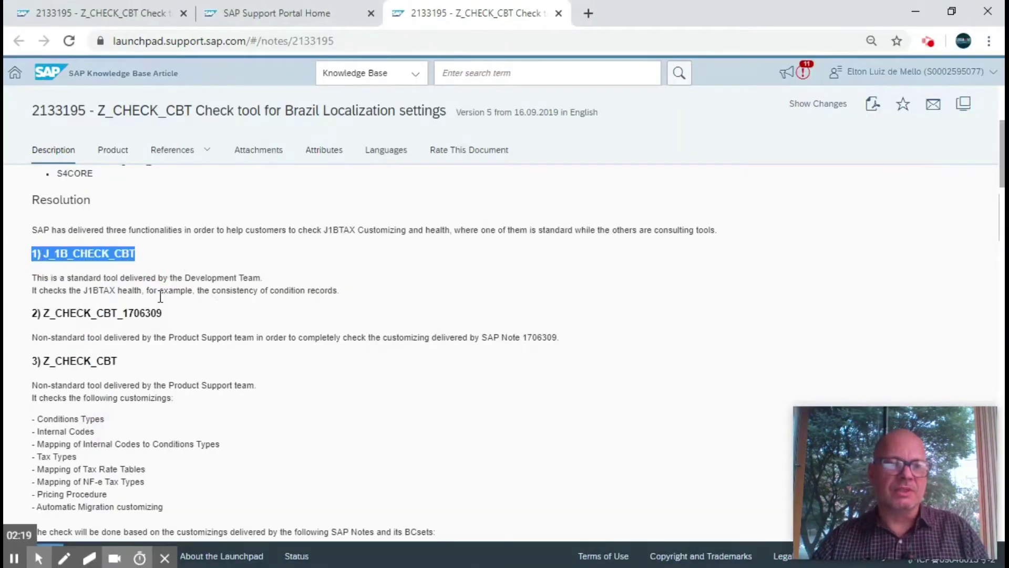
pyautogui.moveTo(186, 314); pyautogui.dragTo(16, 314)
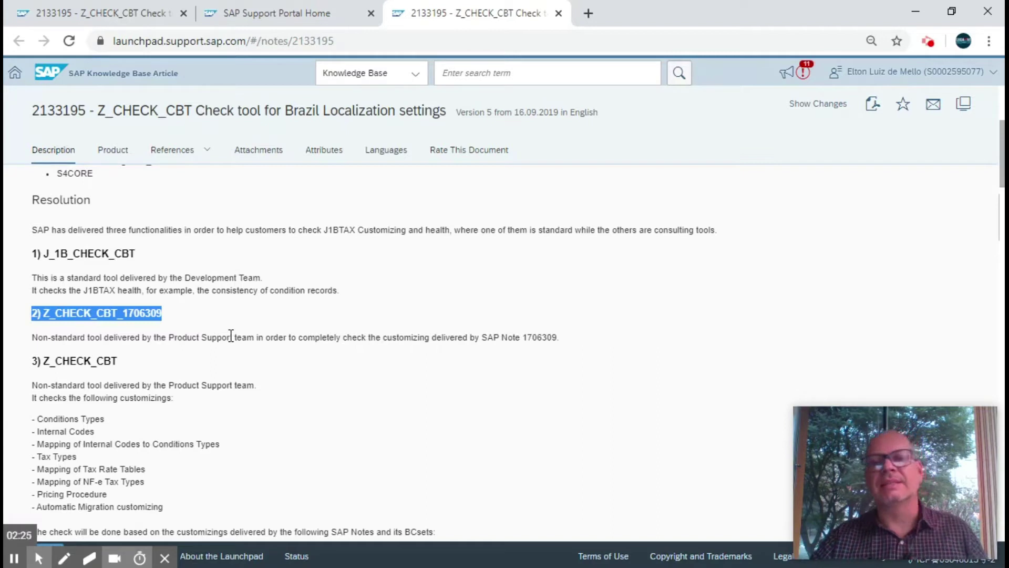
pyautogui.moveTo(132, 363); pyautogui.dragTo(29, 362)
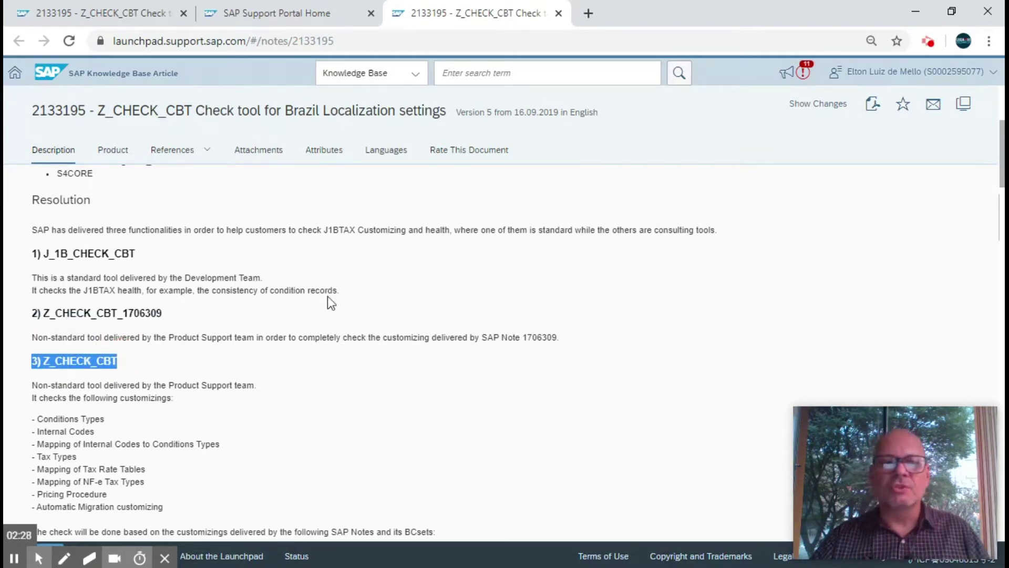
pyautogui.click(23, 259)
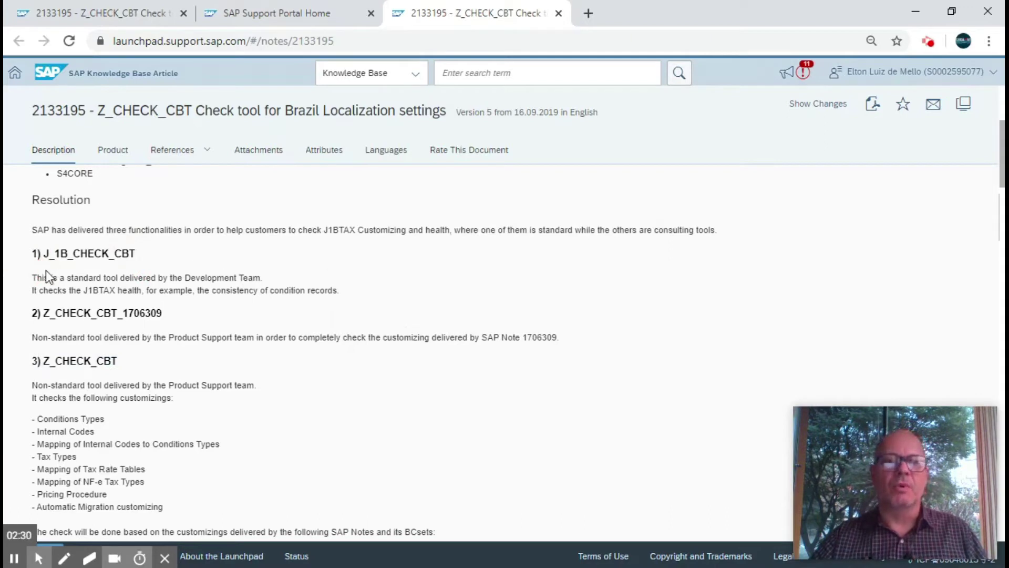
pyautogui.moveTo(27, 254); pyautogui.dragTo(143, 254)
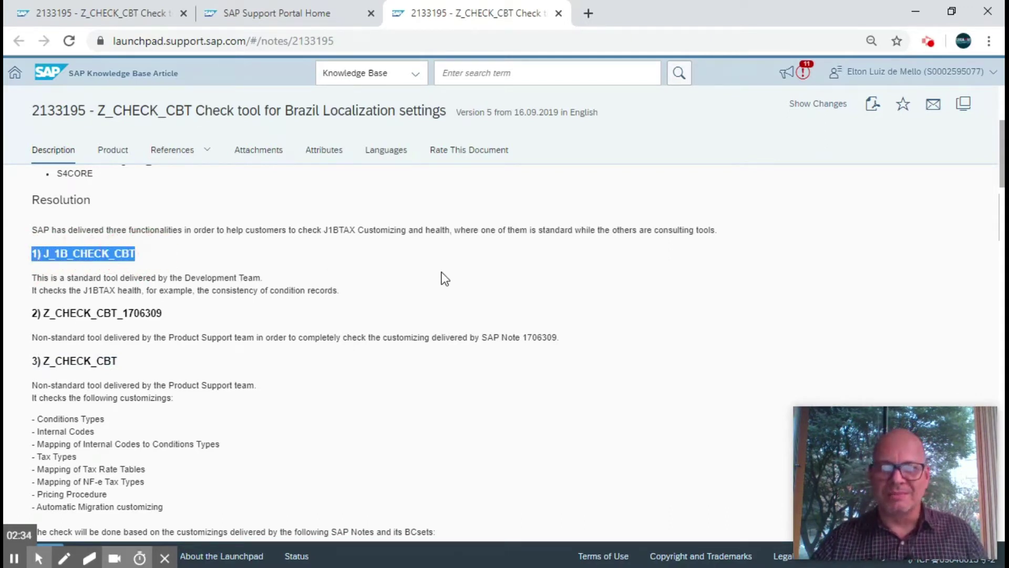
# Back in SAP, run the check with only "Activation of automatic condition generation in tax rate maintenance" selected.
pyautogui.hotkey('alt', 'Tab')
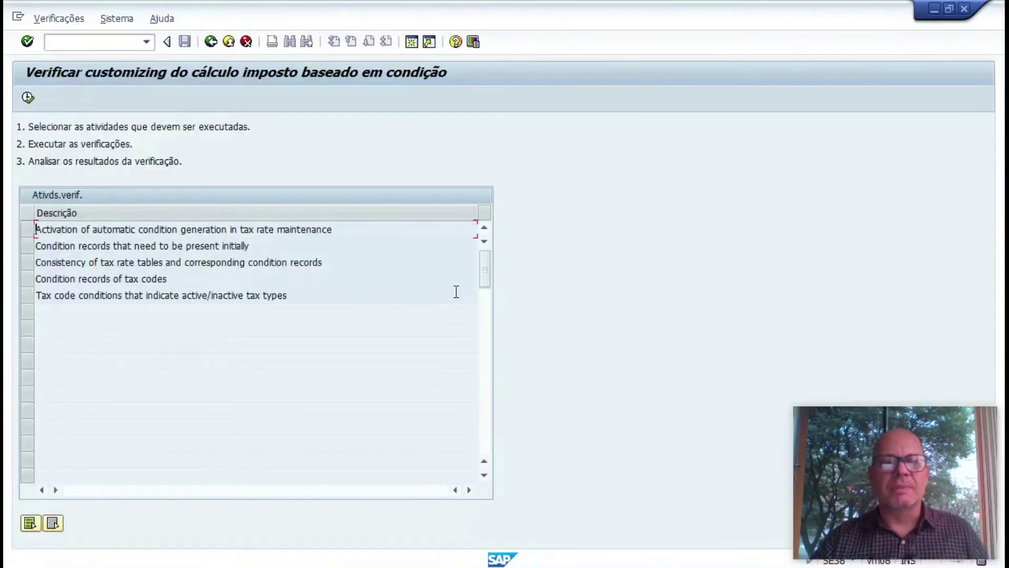
pyautogui.click(27, 235)
pyautogui.click(28, 246)
pyautogui.click(28, 262)
pyautogui.click(27, 255)
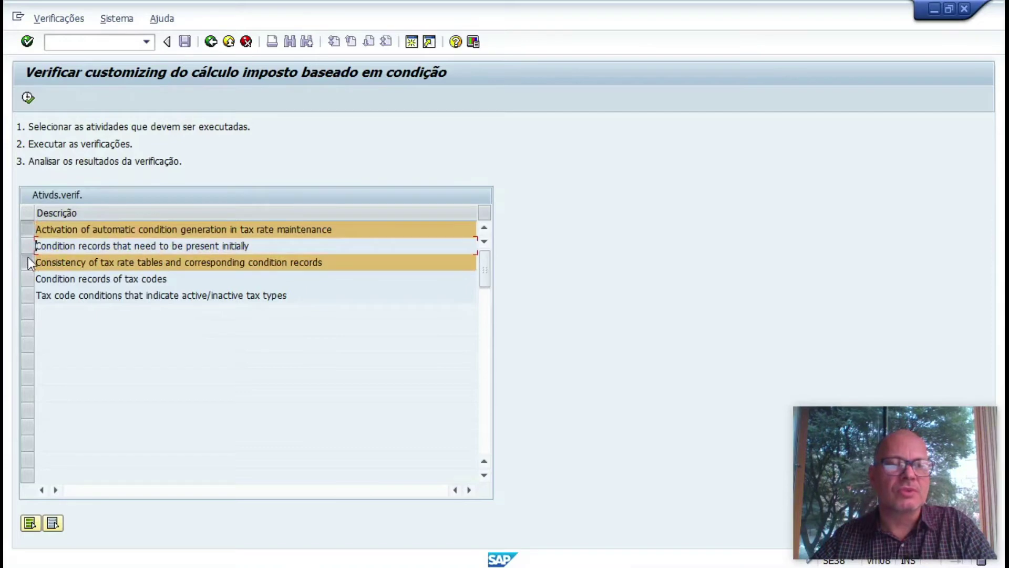
pyautogui.click(27, 262)
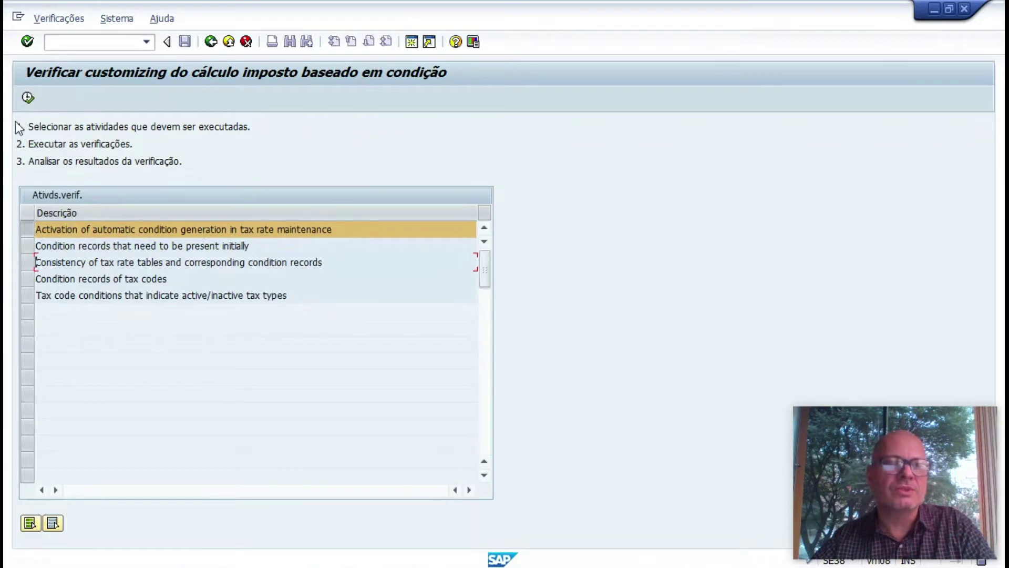
pyautogui.click(28, 97)
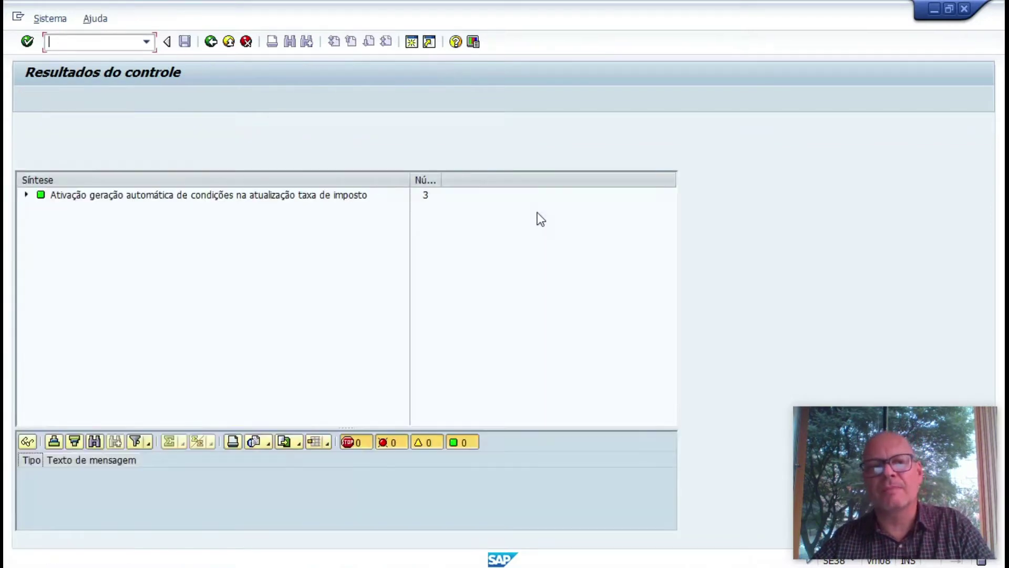
# Expand the check result and examine its entries on the TAXBRA procedure assignment and automatic condition generation for country BR.
pyautogui.click(26, 194)
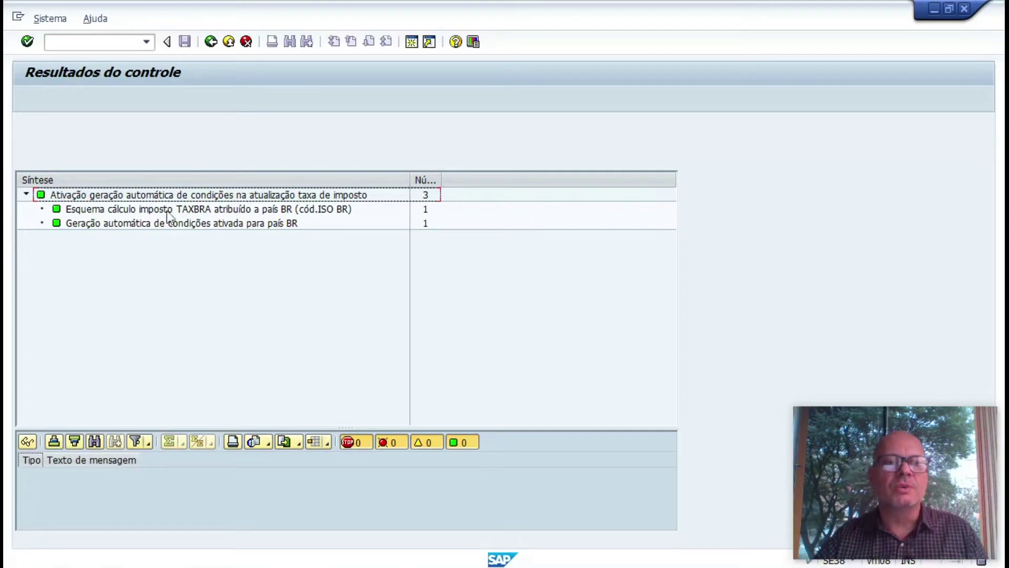
pyautogui.click(277, 213)
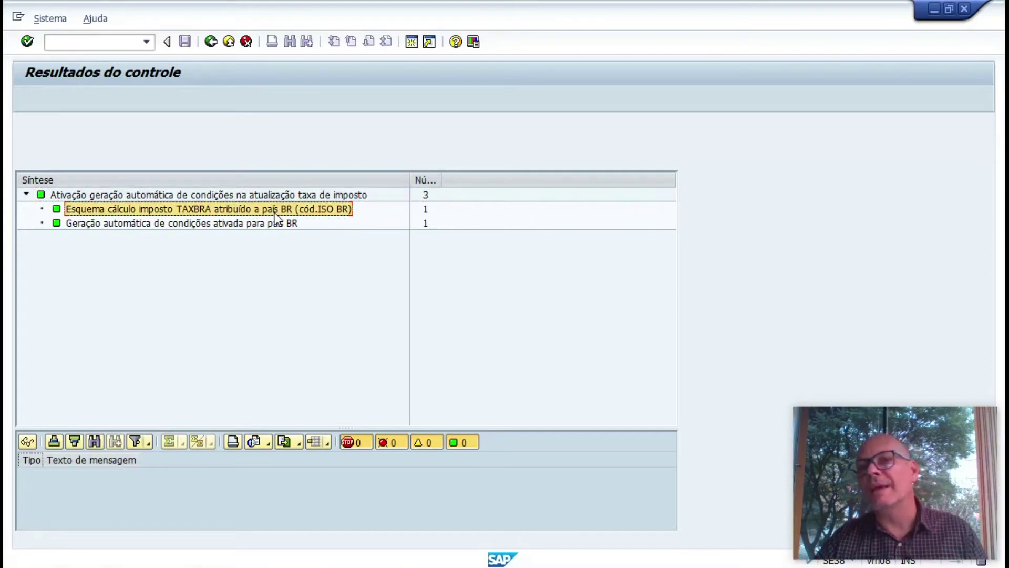
pyautogui.press('Down')
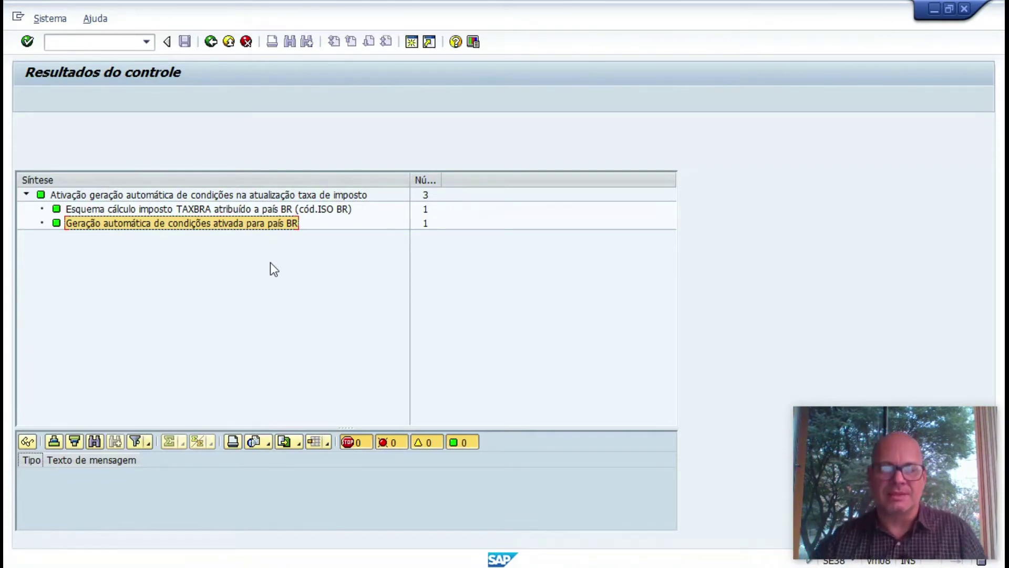
# Return to the check list, run only "Condition records that need to be present initially" and expand its result.
pyautogui.click(213, 46)
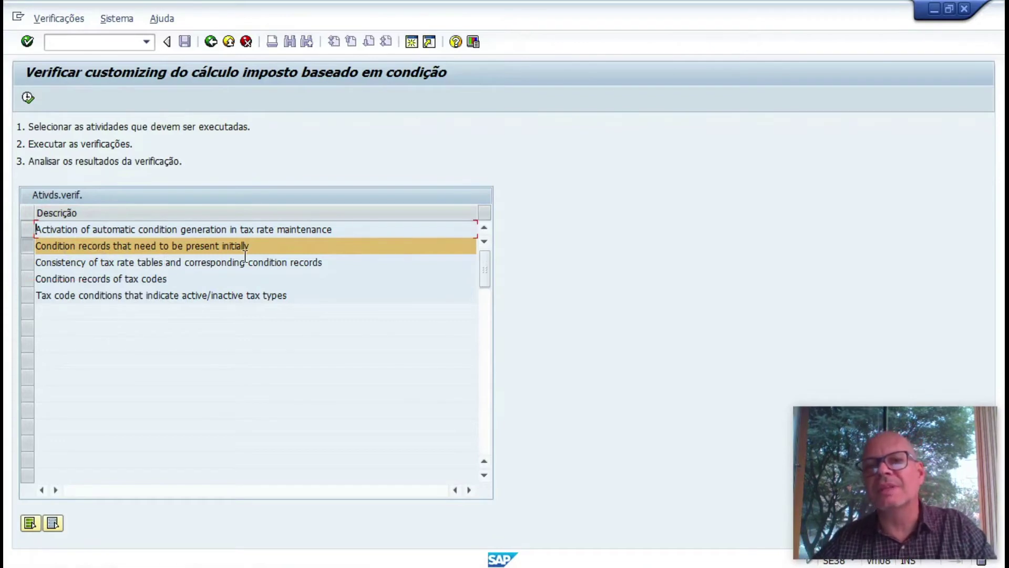
pyautogui.click(28, 97)
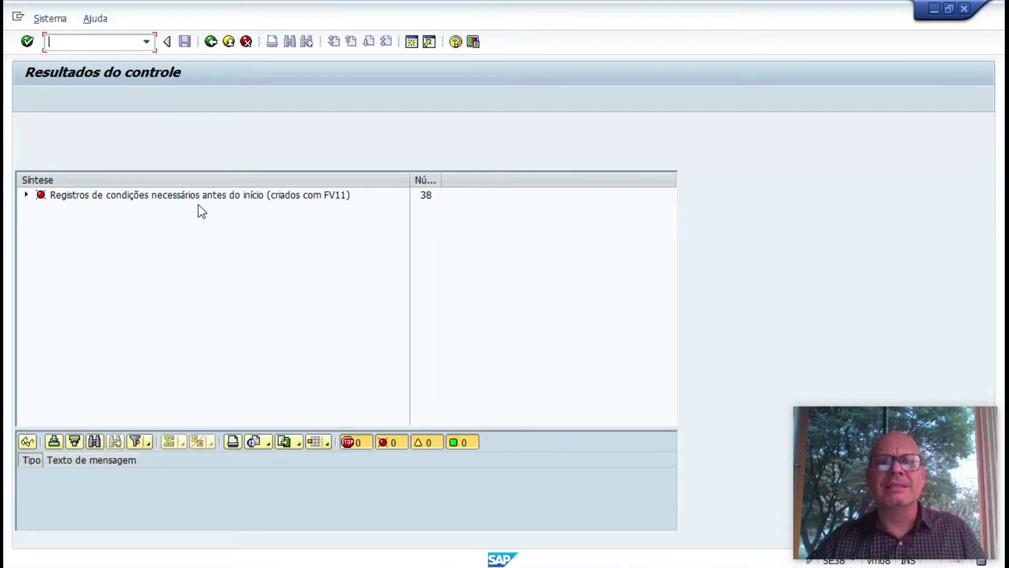
pyautogui.click(26, 195)
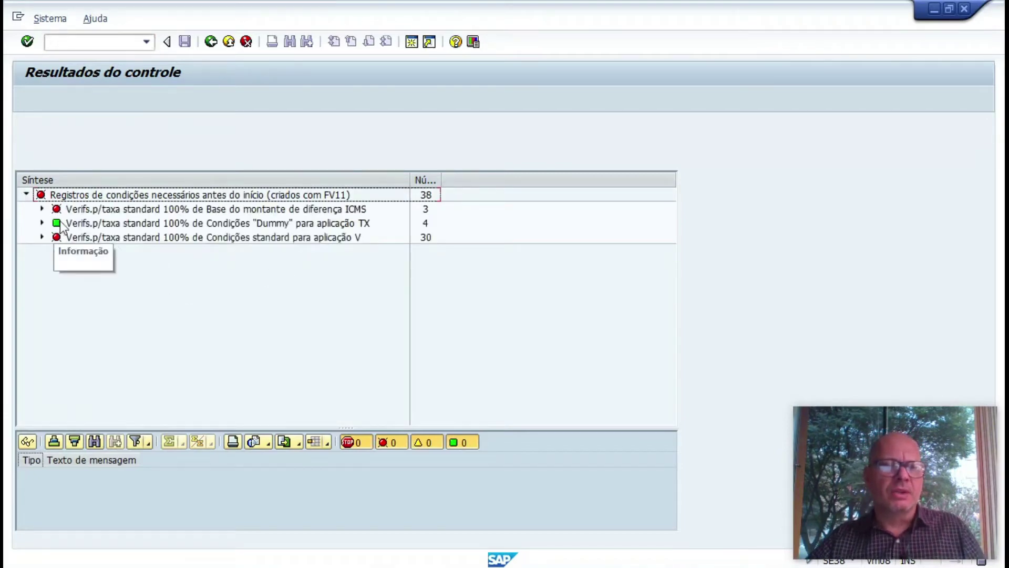
# Expand the checks for the ICMS difference base amount, examine the BCI1 and ICCB condition entries, and collapse the group again.
pyautogui.click(43, 209)
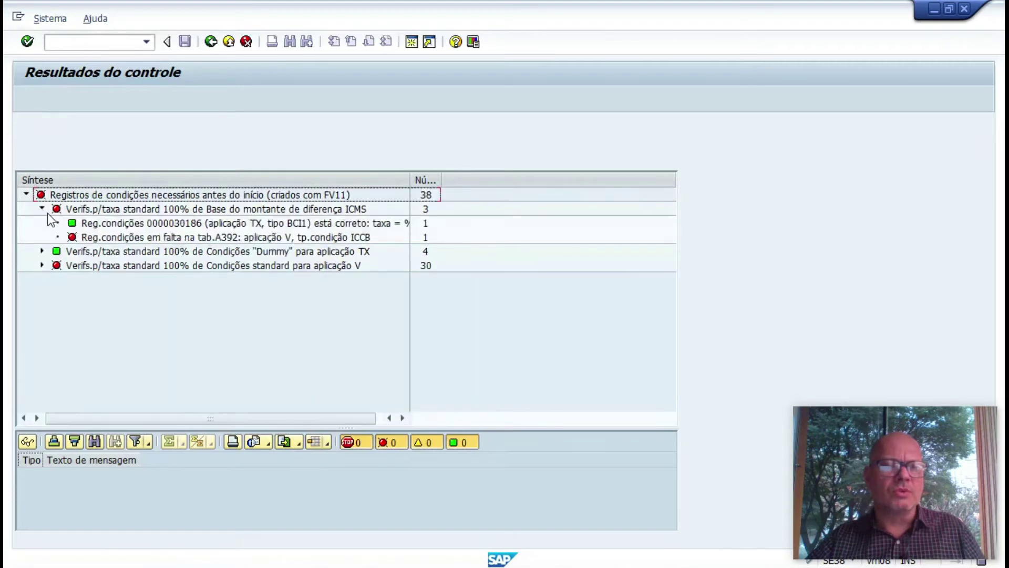
pyautogui.click(251, 223)
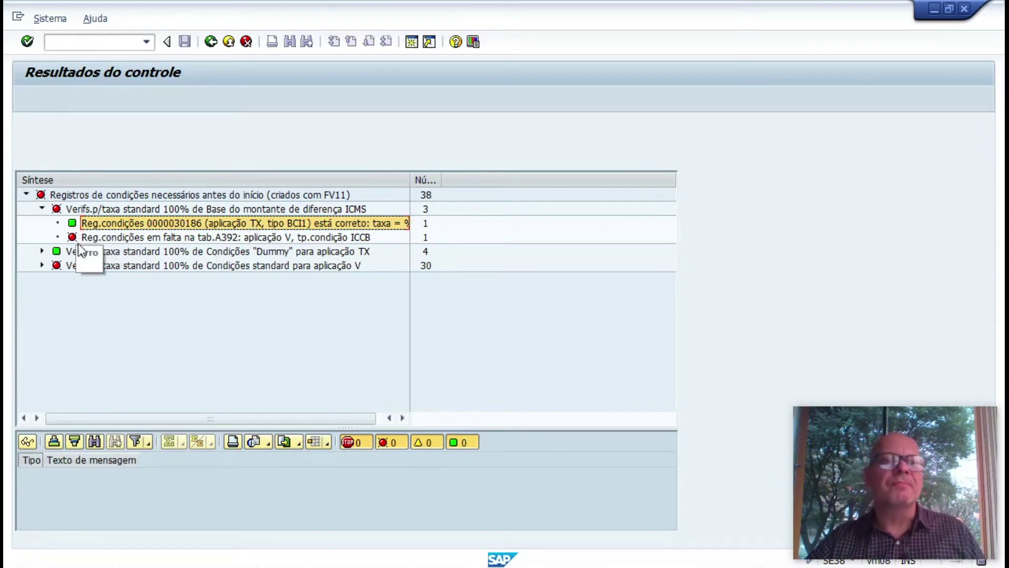
pyautogui.click(287, 240)
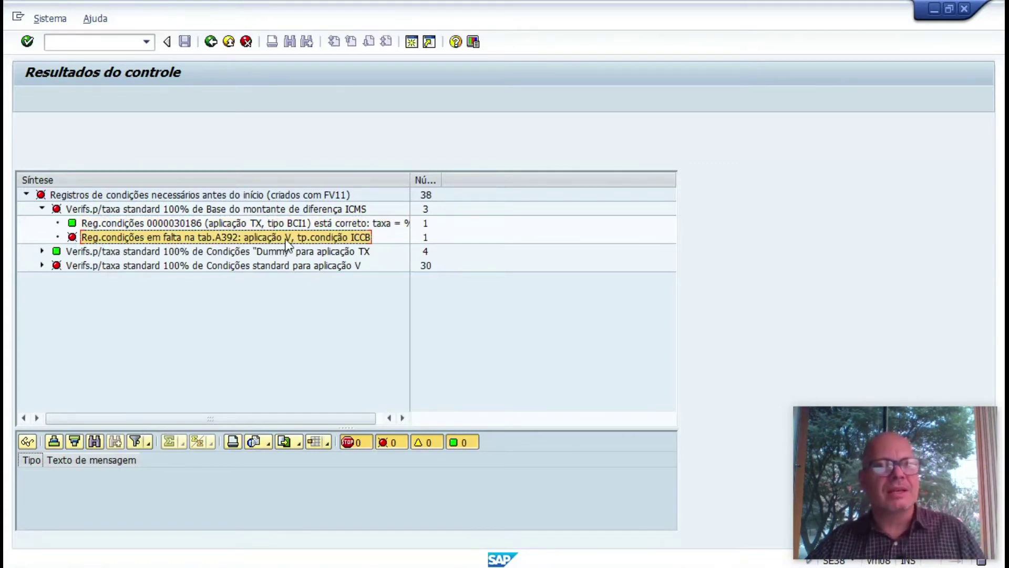
pyautogui.click(42, 208)
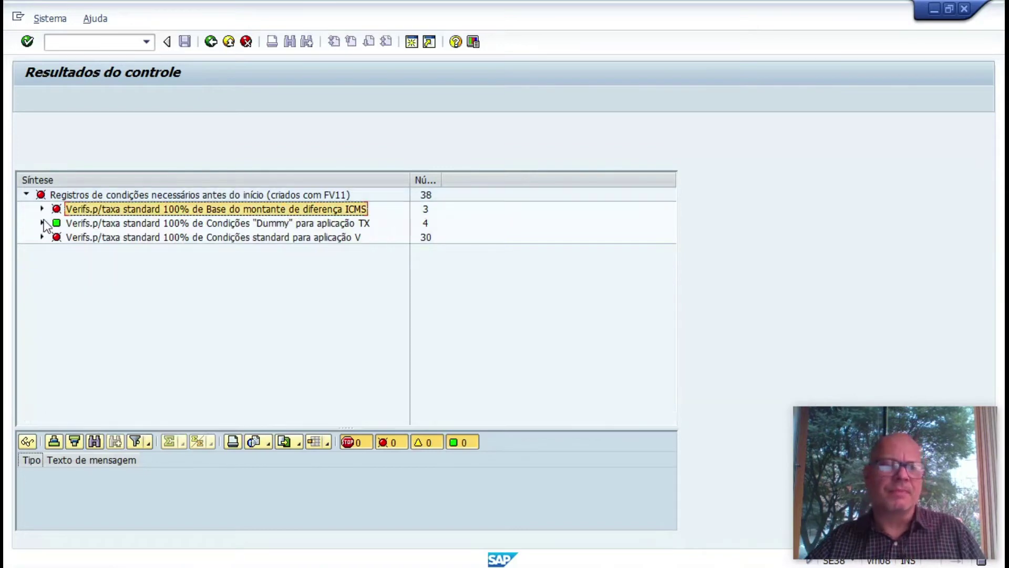
# Expand the "Dummy" conditions checks for application TX and examine the entries for BIC6, BXWA and BXWT.
pyautogui.click(43, 223)
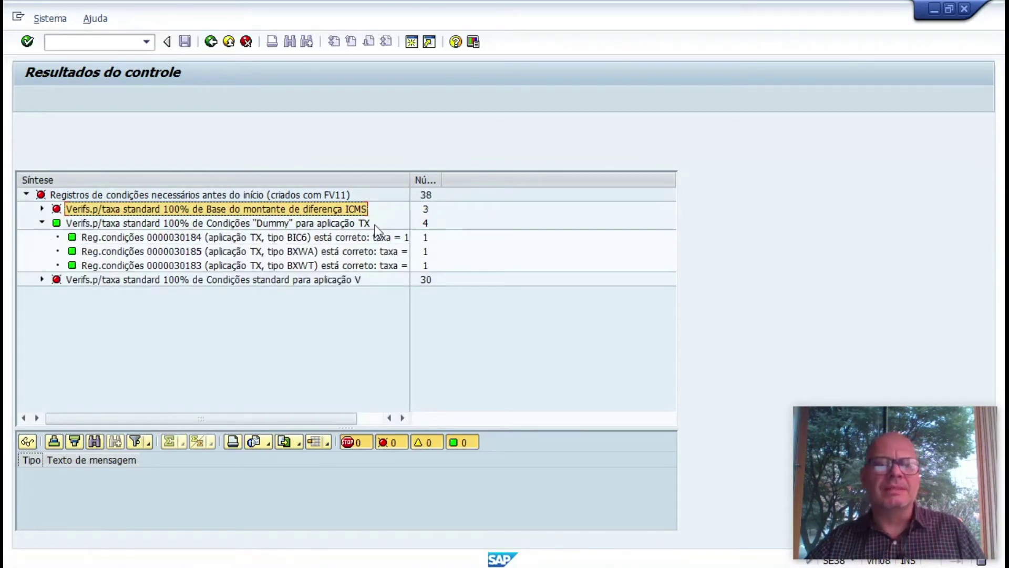
pyautogui.click(310, 239)
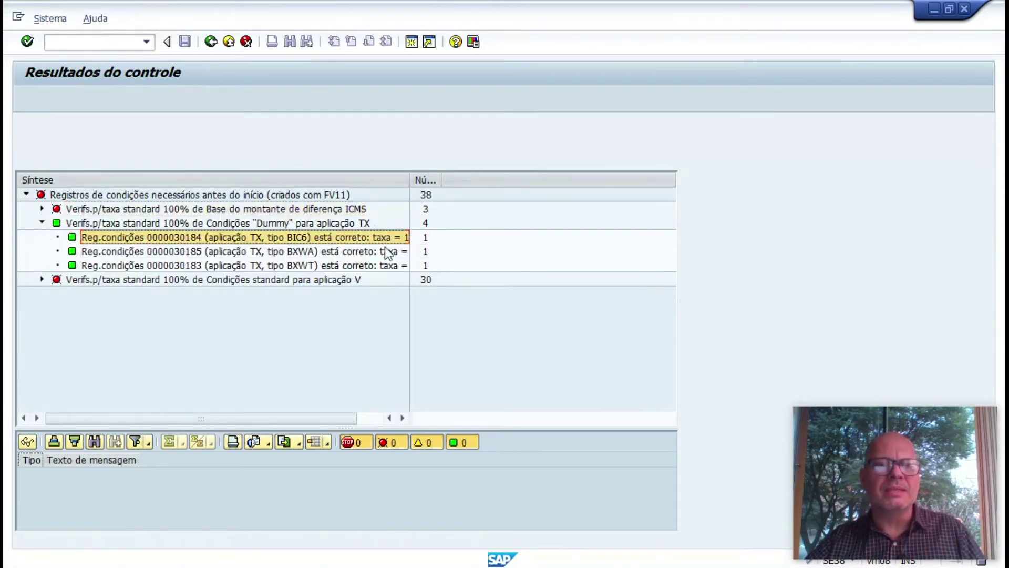
pyautogui.click(452, 252)
pyautogui.click(499, 266)
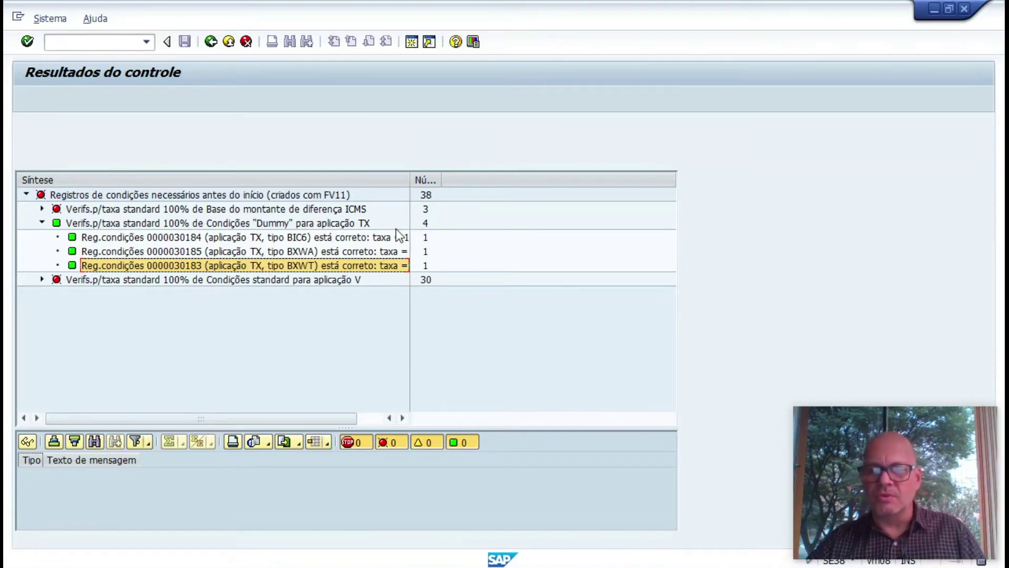
# Open transaction FV11 for creating condition records in a separate session.
pyautogui.click(79, 47)
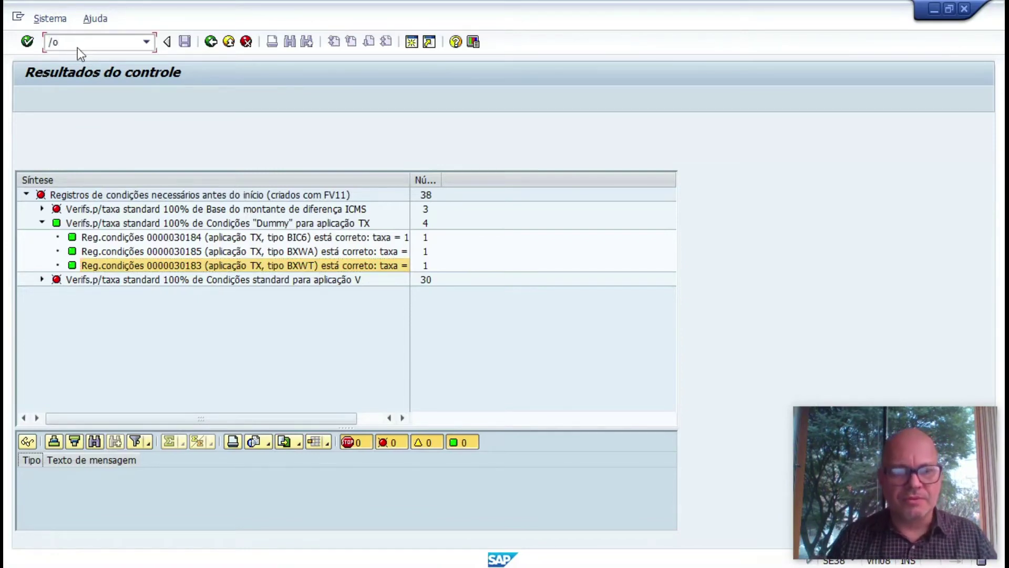
pyautogui.press('Return')
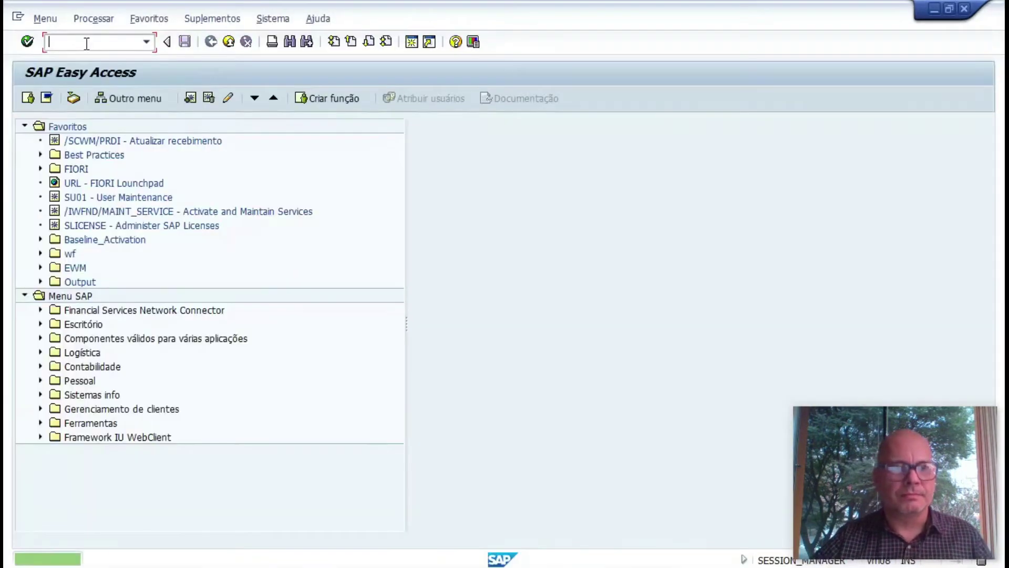
pyautogui.write('11')
pyautogui.press('Return')
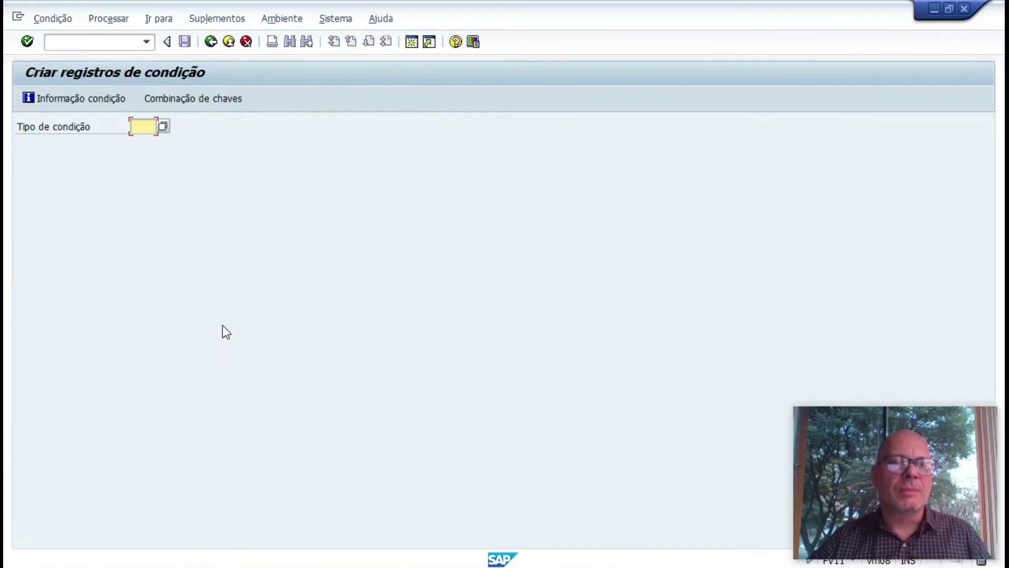
# Look up condition type BXWT in the check results and display its records in FV11 for country BR.
pyautogui.hotkey('alt', 'Tab')
pyautogui.click(308, 255)
pyautogui.click(315, 266)
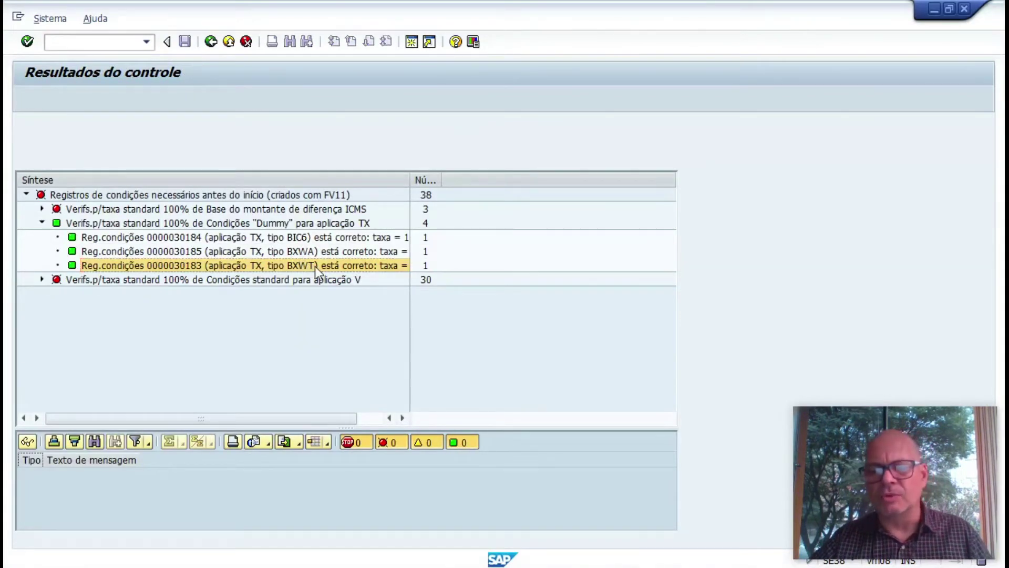
pyautogui.hotkey('alt', 'Tab')
pyautogui.write('bxwt')
pyautogui.press('Return')
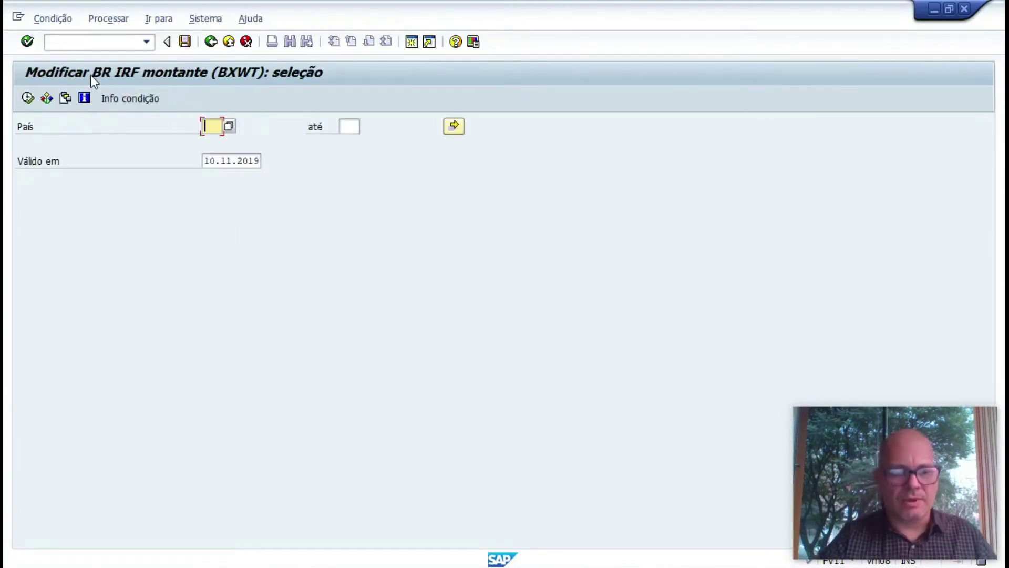
pyautogui.write('br')
pyautogui.press('F8')
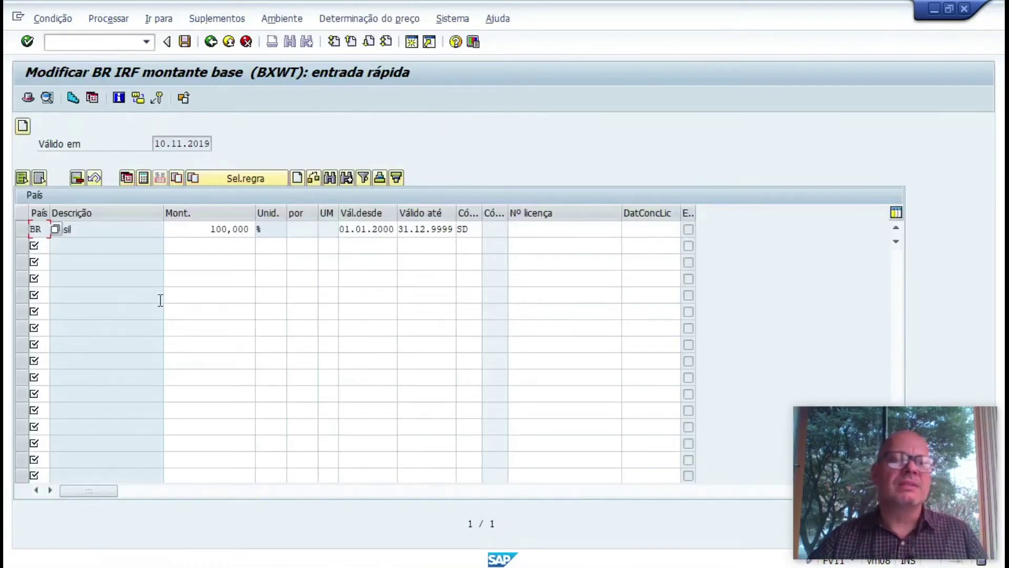
# Examine the BXWT record for Brazil, checking its amount and its valid-from and valid-to dates.
pyautogui.click(307, 296)
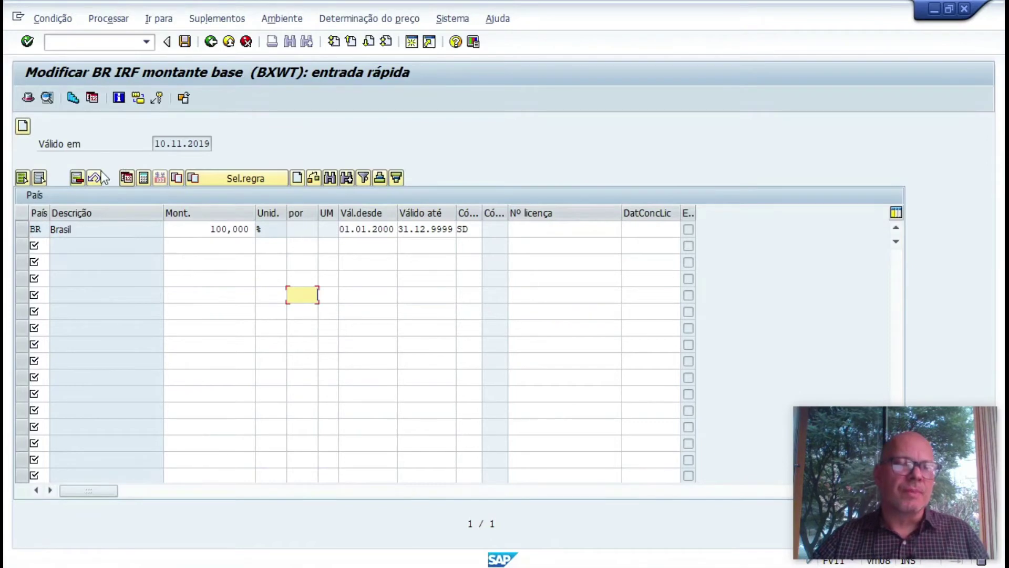
pyautogui.doubleClick(191, 229)
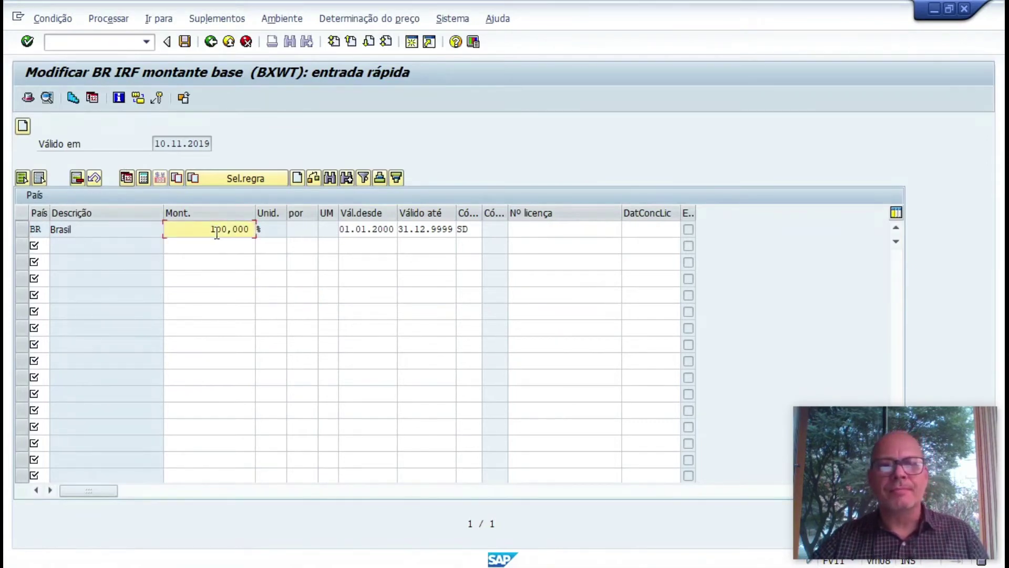
pyautogui.click(418, 229)
pyautogui.click(356, 229)
pyautogui.press('Right')
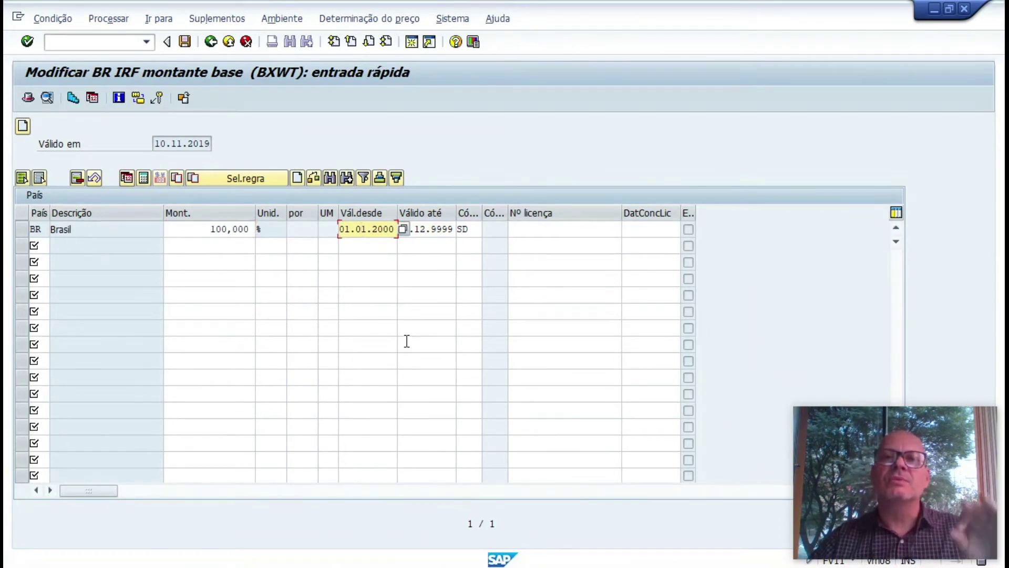
# Leave the BXWT record list without changes and switch back to the session with the check results.
pyautogui.click(209, 46)
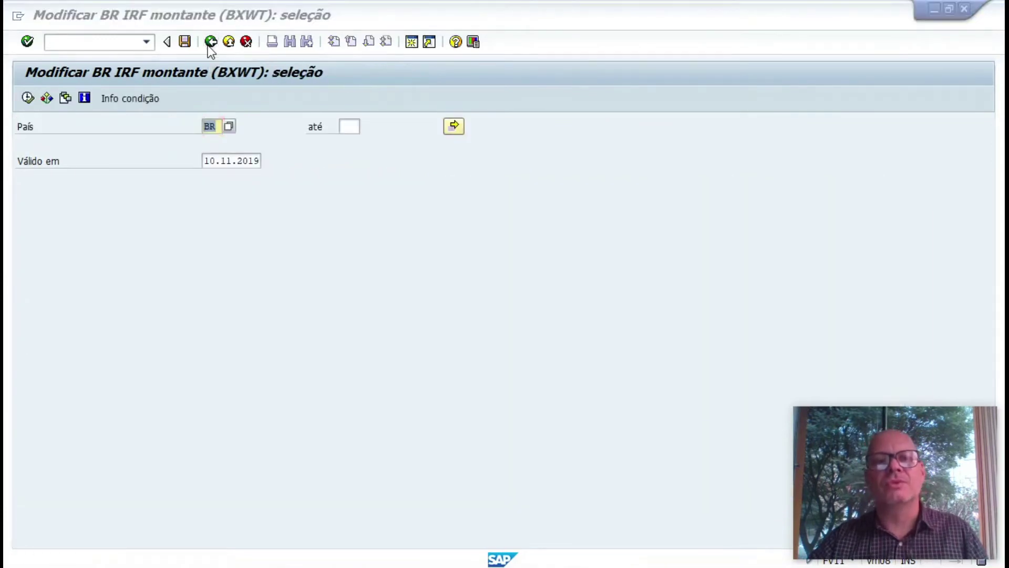
pyautogui.hotkey('alt', 'Tab')
pyautogui.hotkey('alt', 'Tab')
pyautogui.click(315, 239)
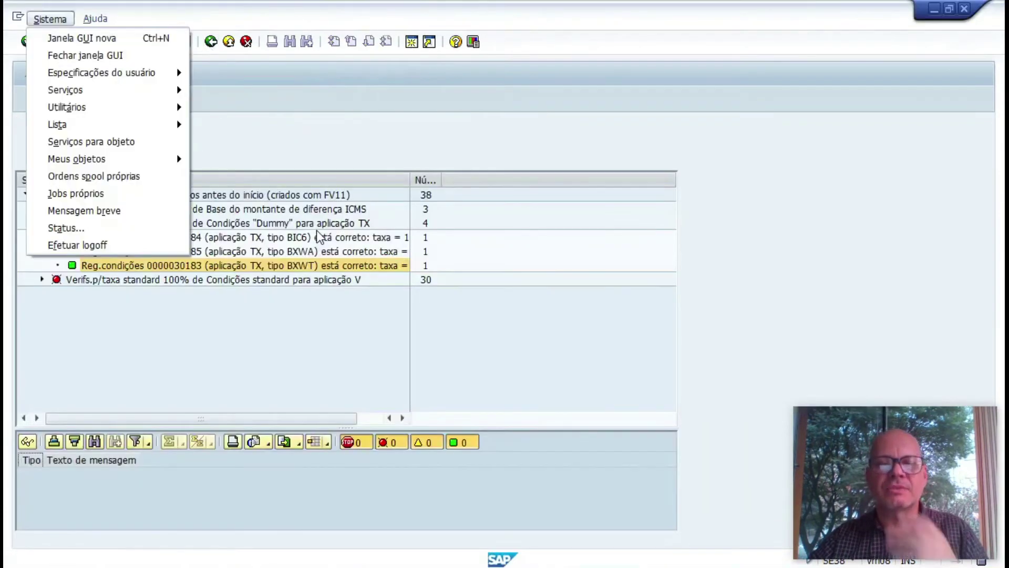
pyautogui.press('Escape')
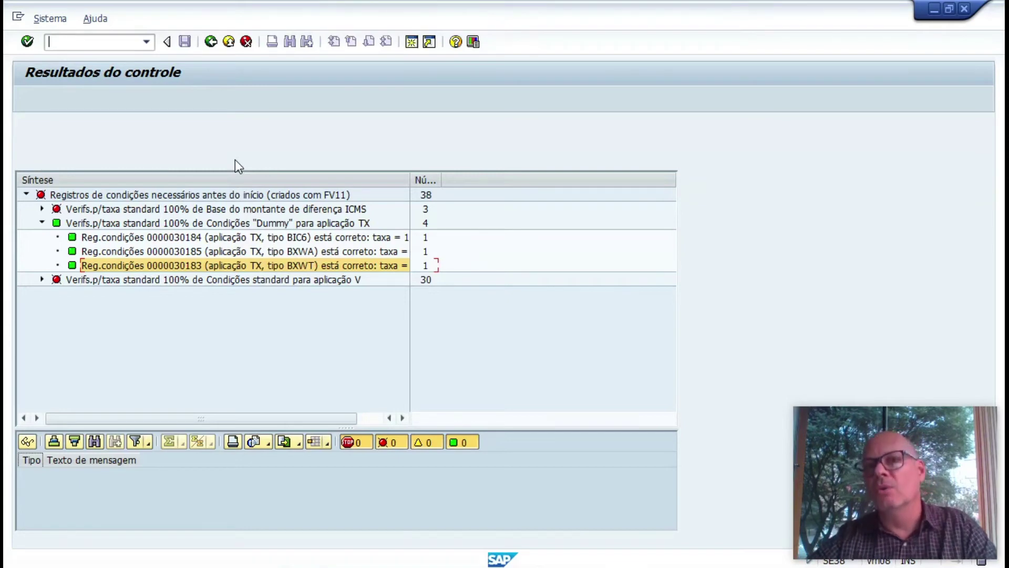
# Return to the check list and run only "Consistency of tax rate tables and corresponding condition records".
pyautogui.click(211, 42)
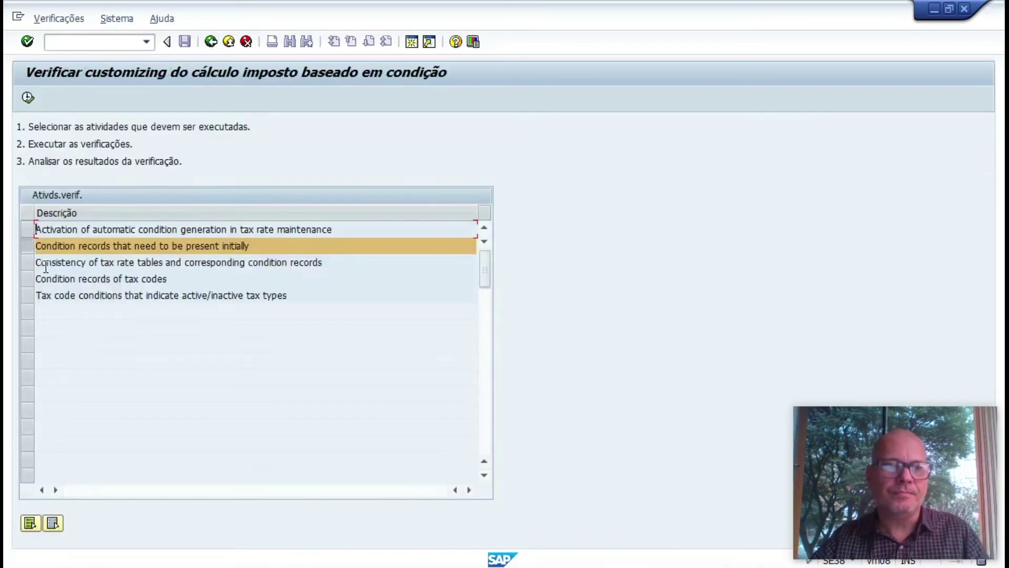
pyautogui.click(30, 260)
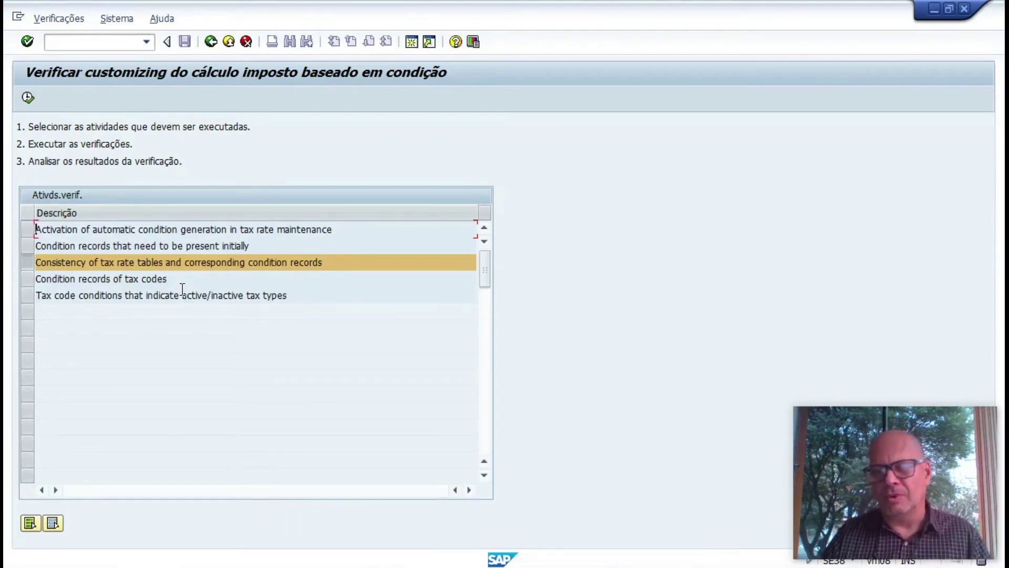
pyautogui.click(29, 99)
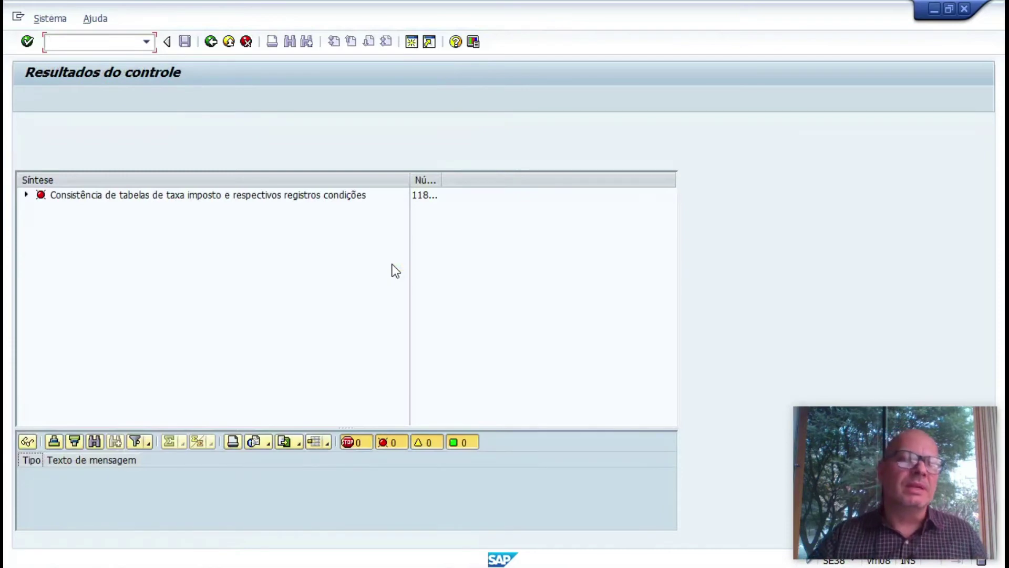
# Expand the consistency result and examine the tax tables, opening the entries for J_1BTXIP1 and J_1BTXST2.
pyautogui.click(26, 195)
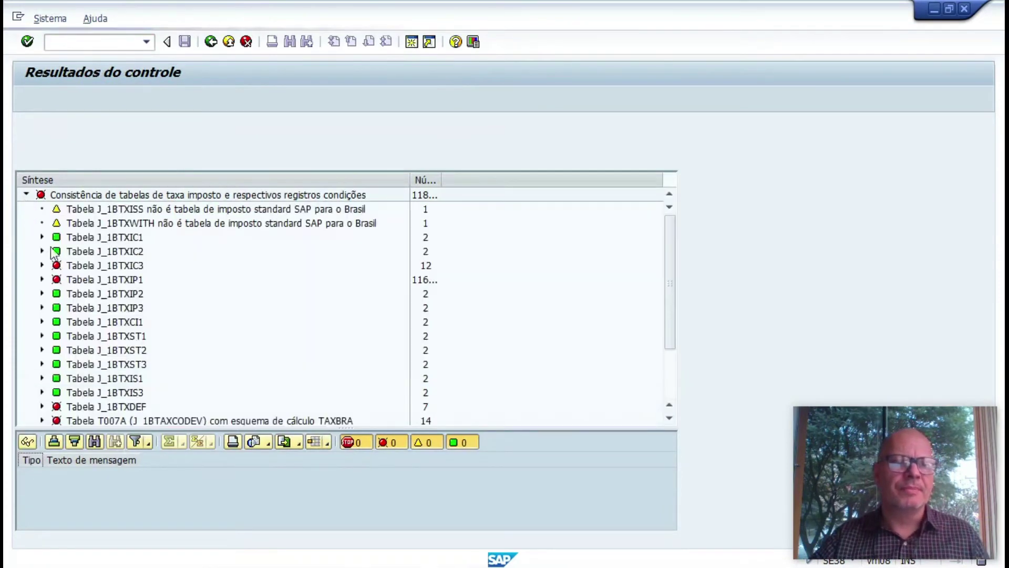
pyautogui.click(41, 279)
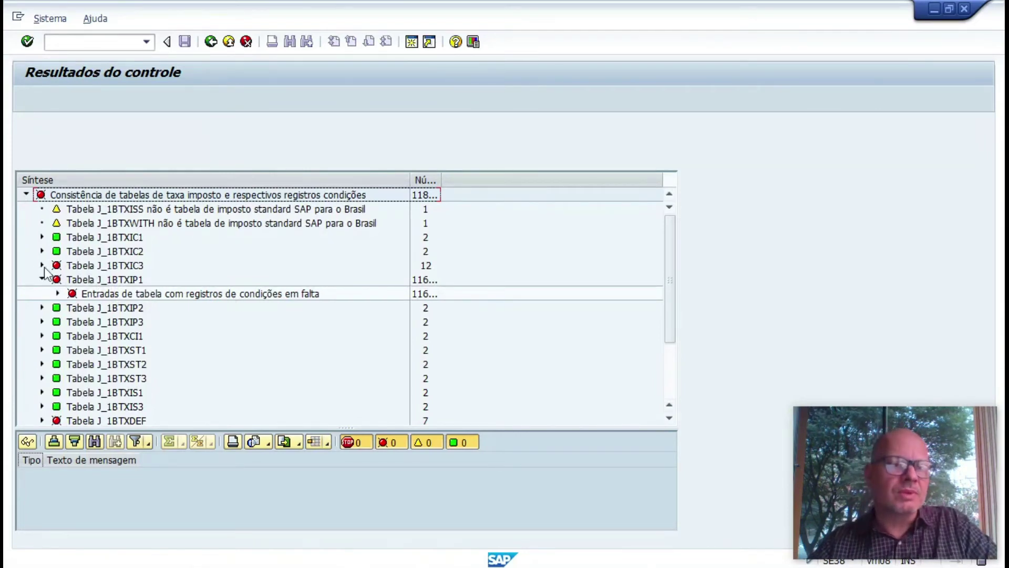
pyautogui.scroll(-3, 140, 330)
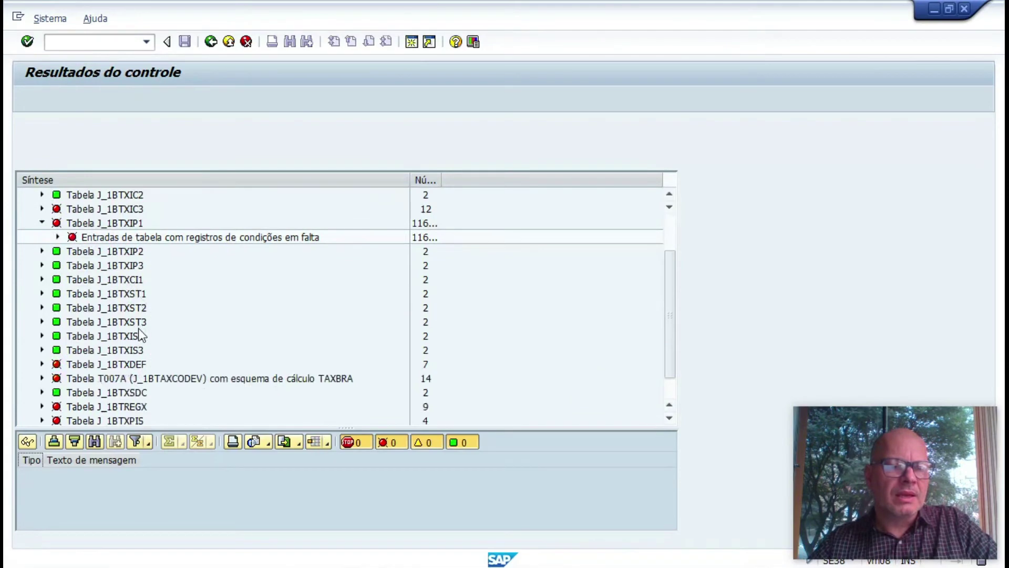
pyautogui.scroll(3, 124, 291)
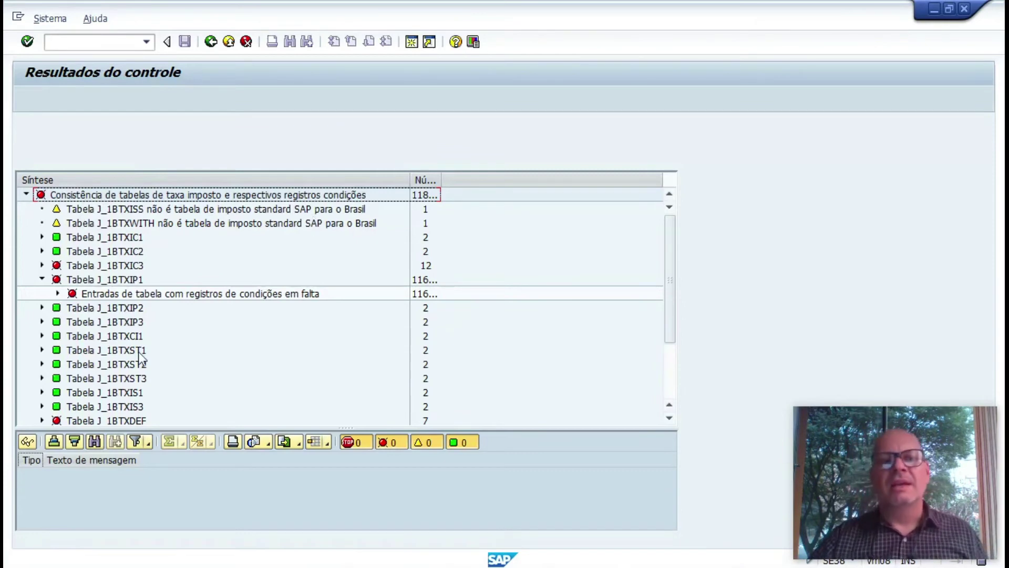
pyautogui.scroll(-2, 177, 367)
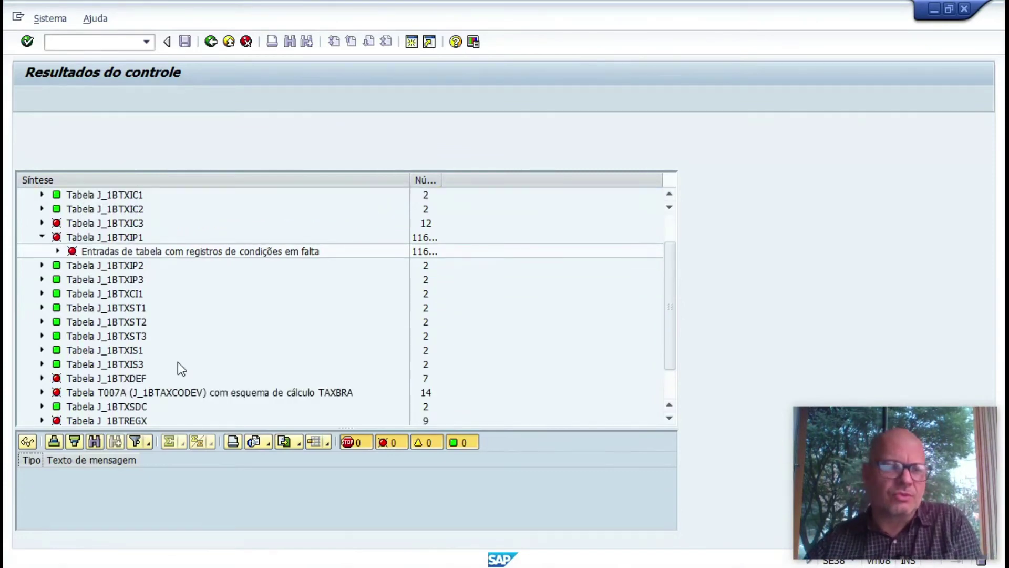
pyautogui.click(42, 294)
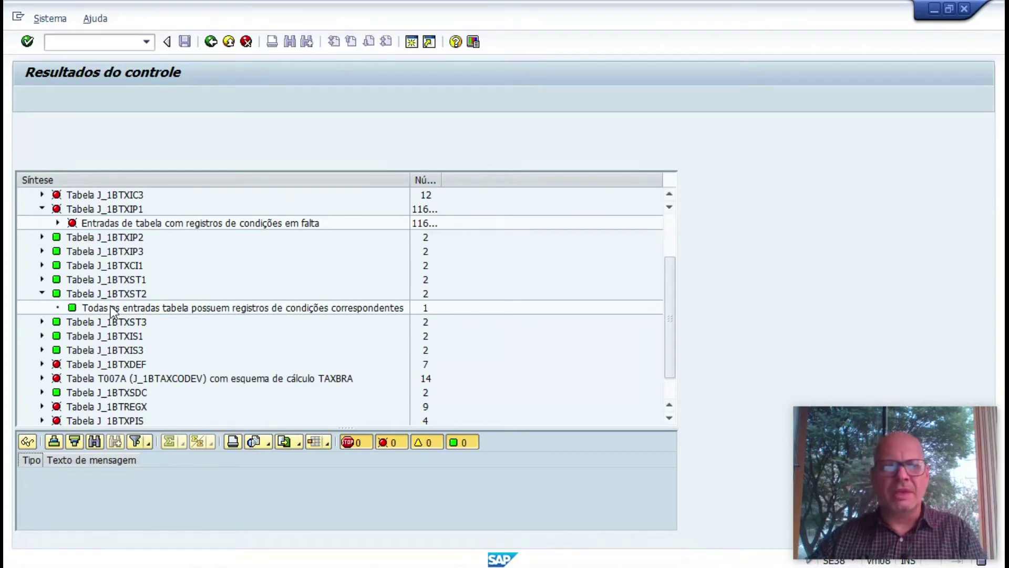
# Return to the check list and run only "Condition records of tax codes".
pyautogui.click(211, 42)
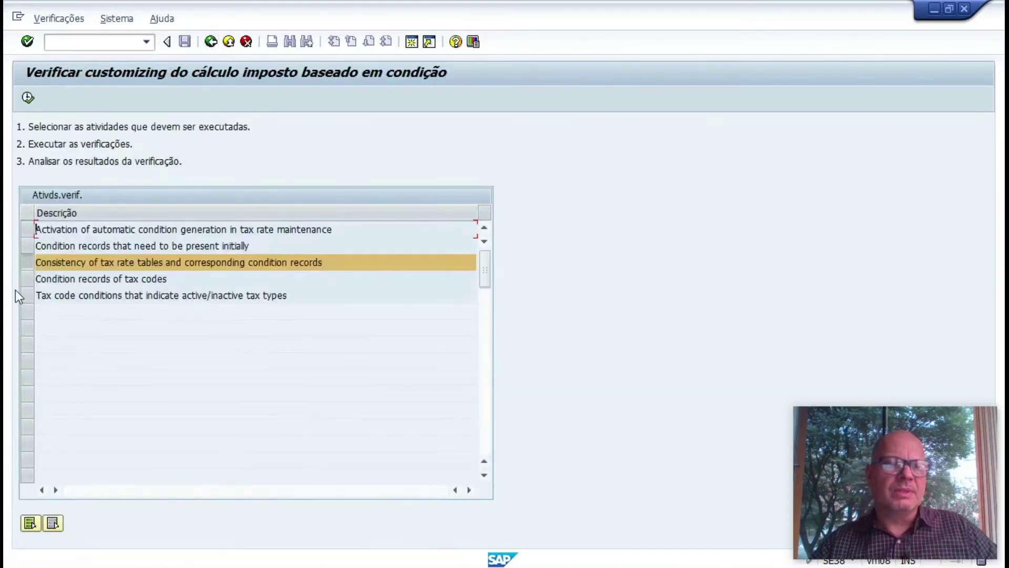
pyautogui.click(27, 279)
pyautogui.click(27, 261)
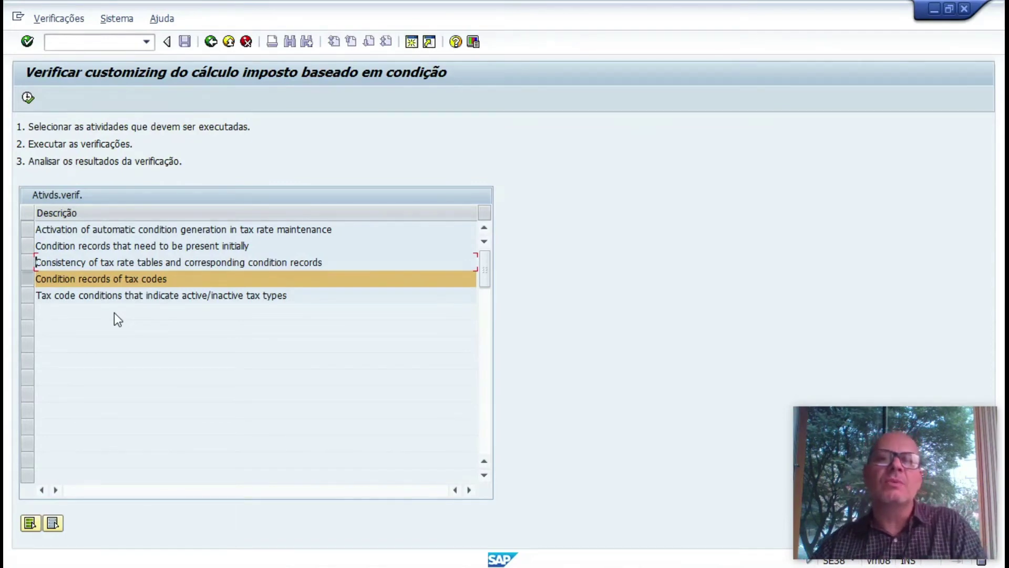
pyautogui.click(24, 99)
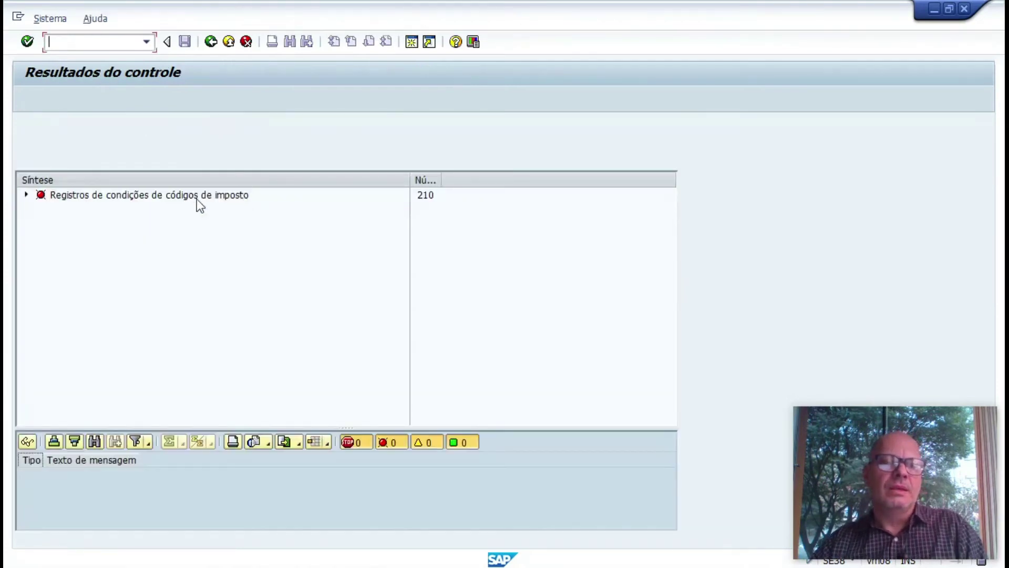
# Expand the tax code result and examine the condition records of tax codes I3 and G2.
pyautogui.click(26, 195)
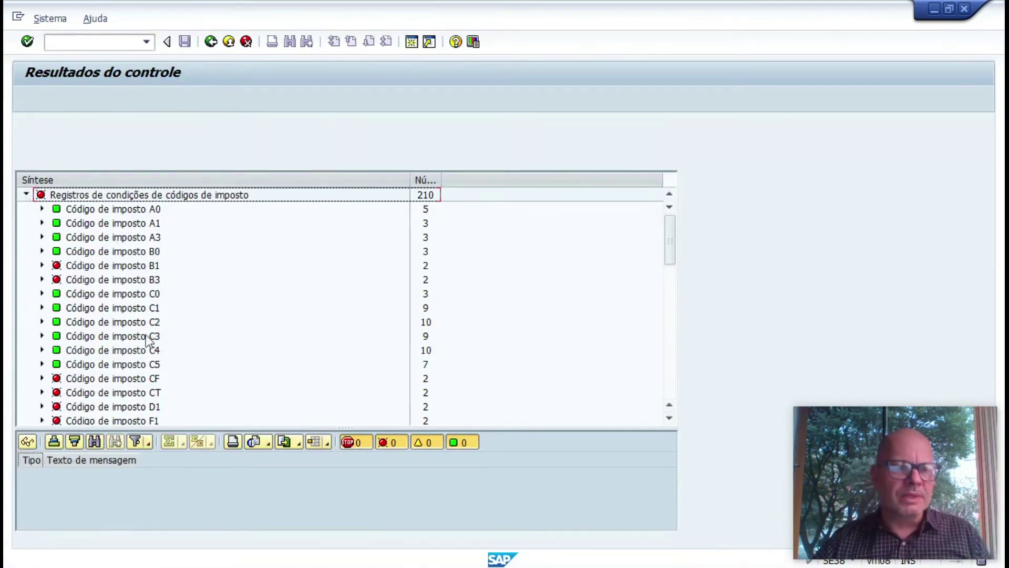
pyautogui.scroll(-2, 150, 336)
pyautogui.scroll(-2, 150, 337)
pyautogui.click(42, 351)
pyautogui.scroll(-2, 252, 310)
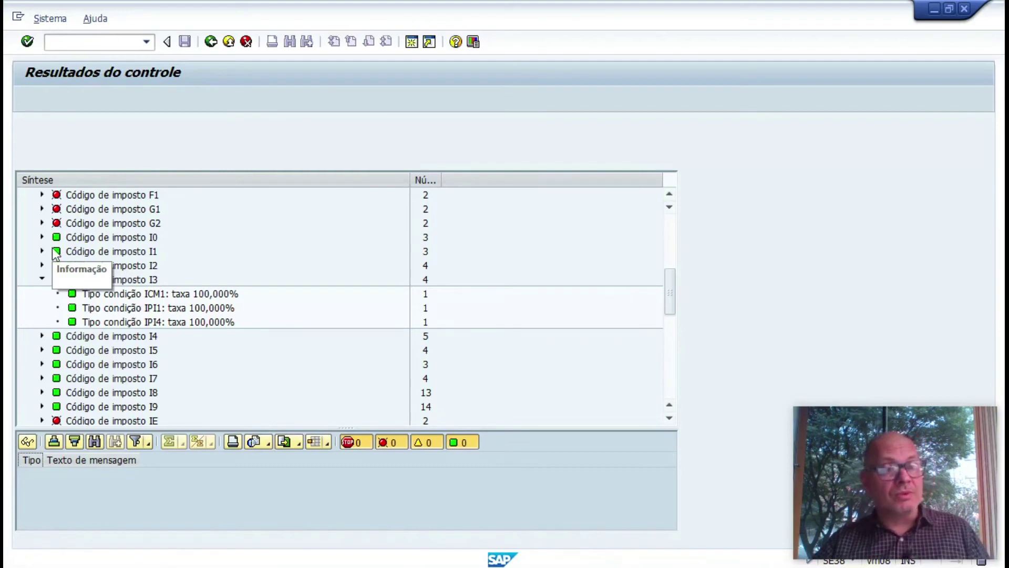
pyautogui.click(41, 223)
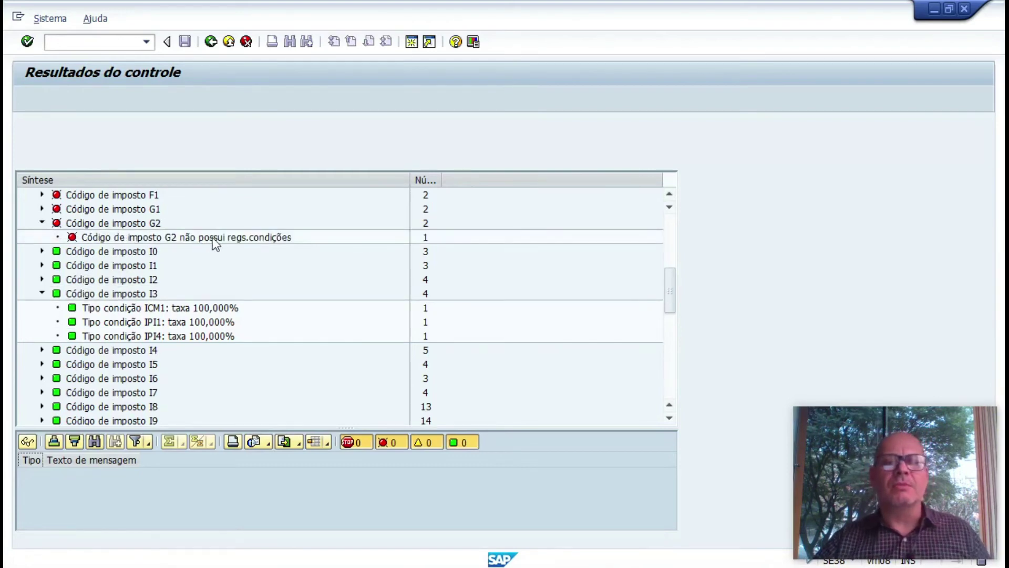
pyautogui.click(42, 223)
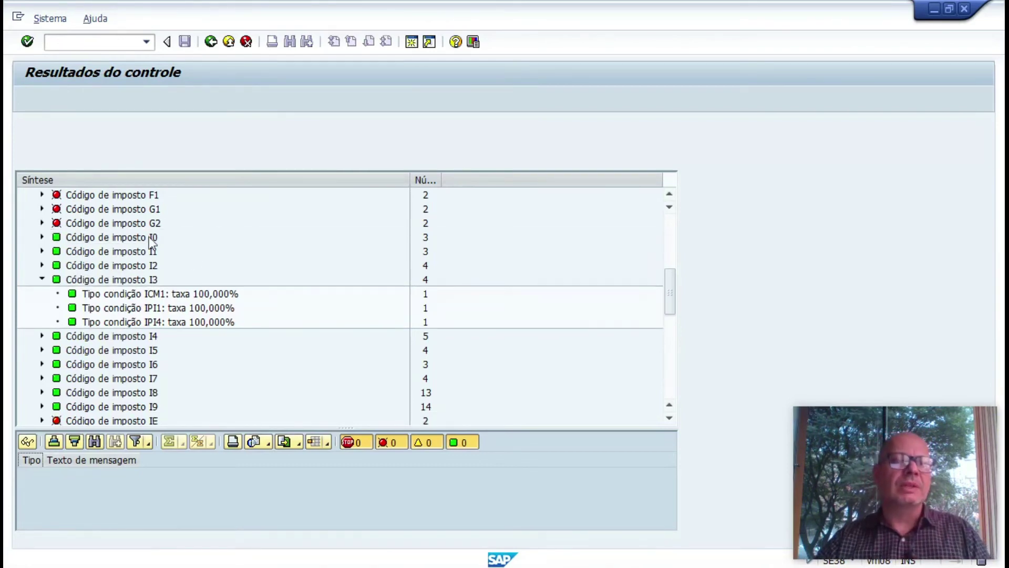
# Review the condition types and rates listed under tax code I3 and select its entry.
pyautogui.scroll(-1, 226, 263)
pyautogui.scroll(-2, 226, 263)
pyautogui.click(132, 238)
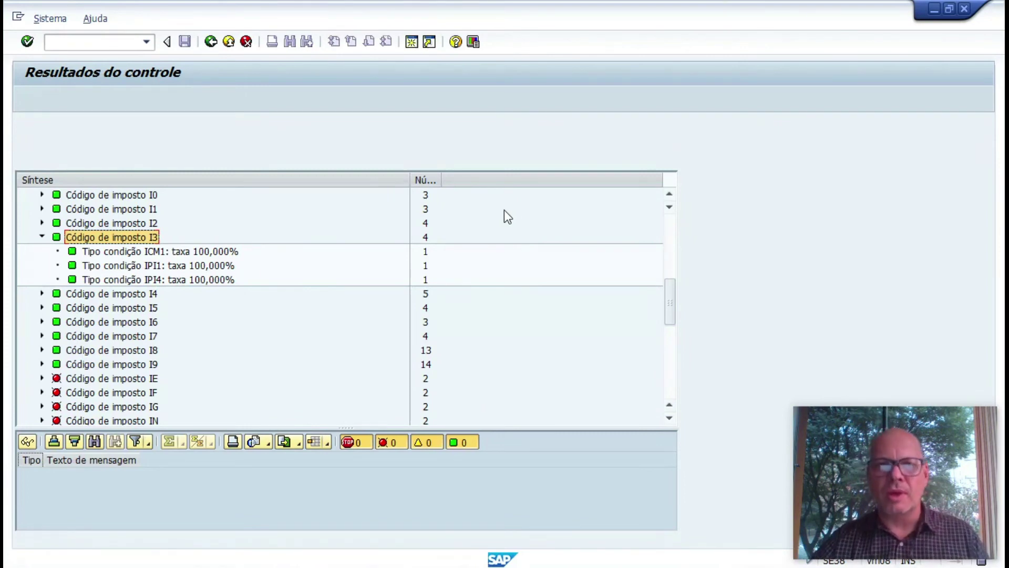
# Return to the check list and run only "Tax code conditions that indicate active/inactive tax types".
pyautogui.click(214, 44)
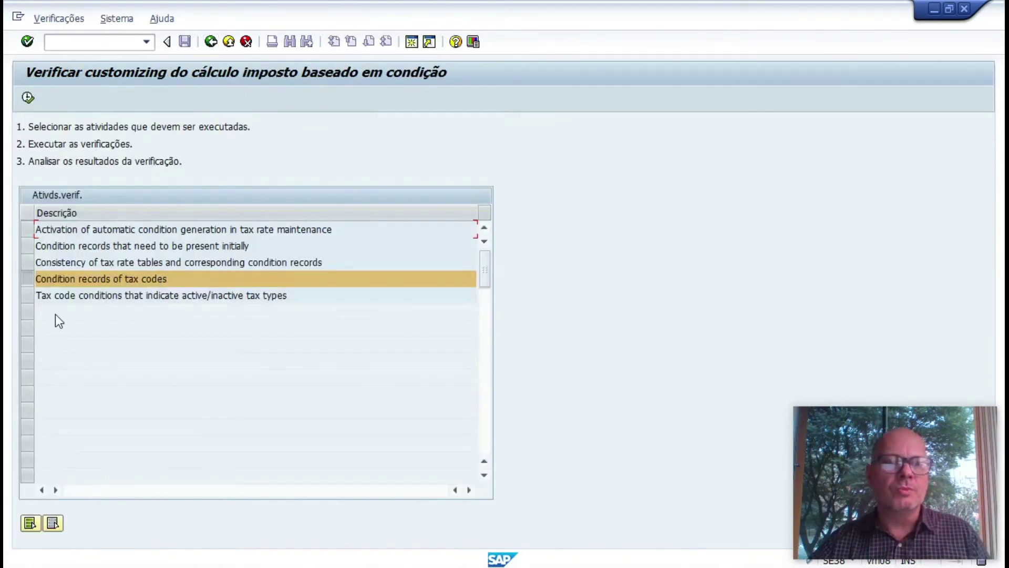
pyautogui.keyDown('ctrl'); pyautogui.click(36, 296); pyautogui.keyUp('ctrl')
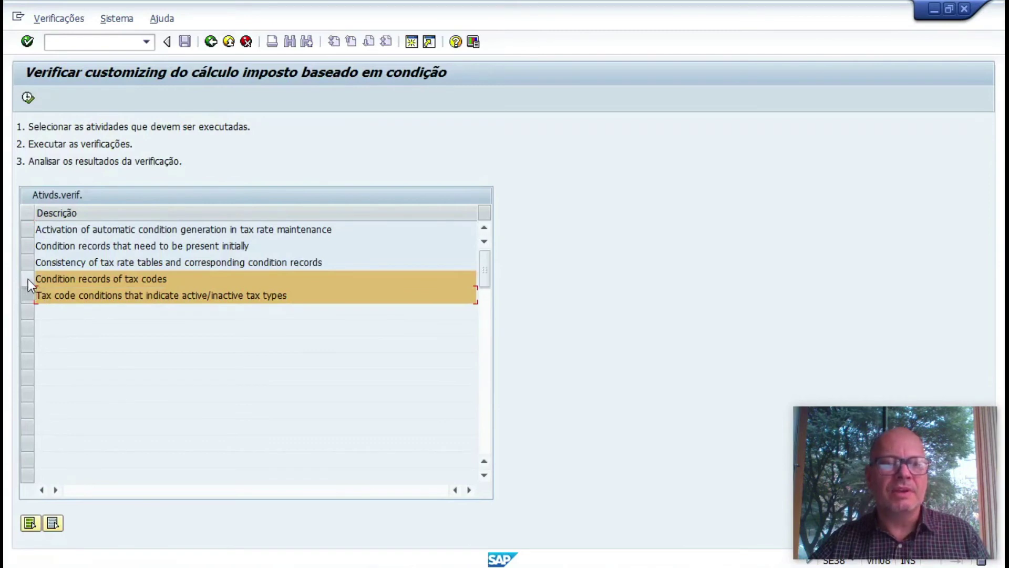
pyautogui.keyDown('ctrl'); pyautogui.click(26, 278); pyautogui.keyUp('ctrl')
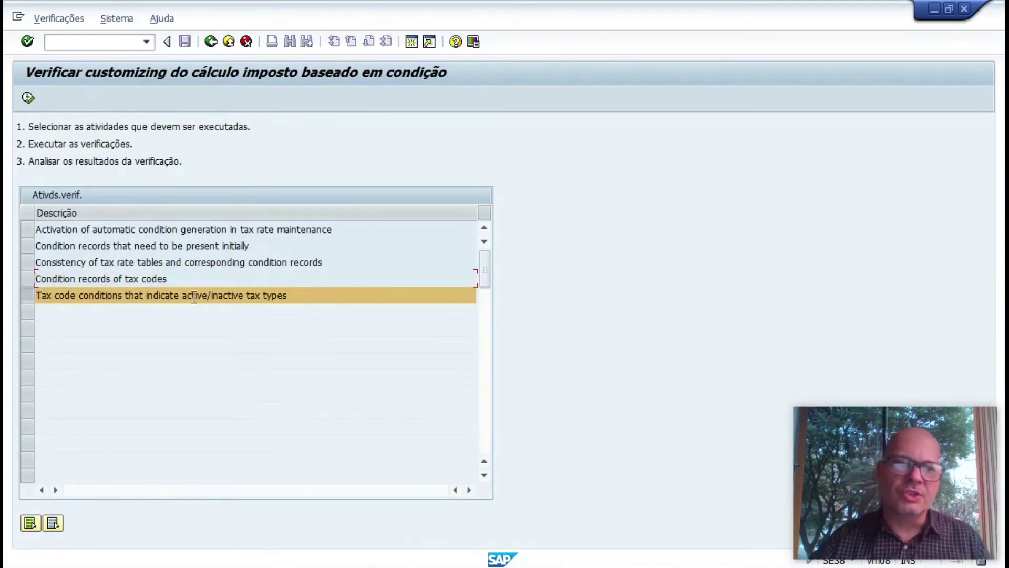
pyautogui.click(25, 96)
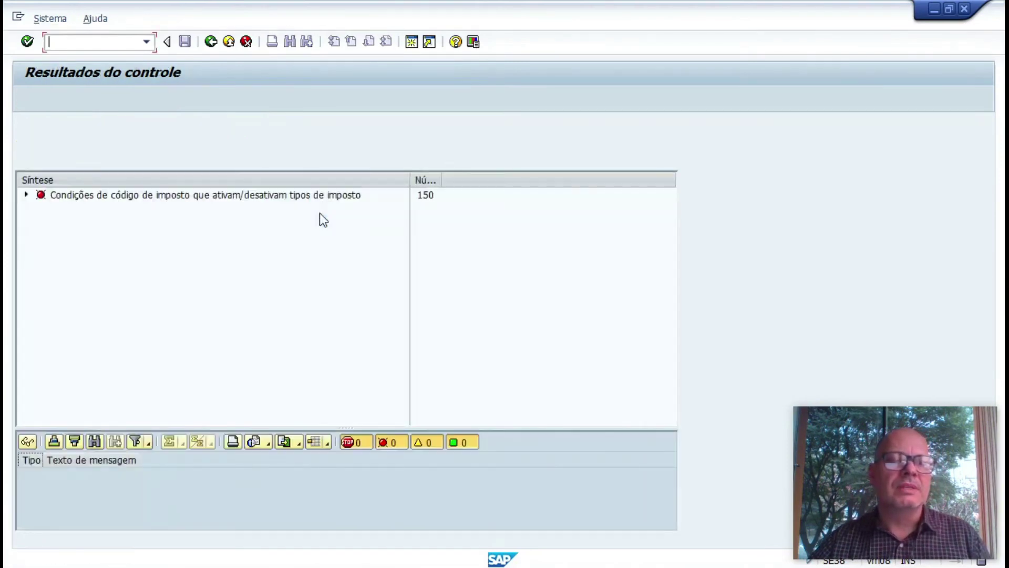
# Expand the result down to the Brazilian tax type checks and select the entry about table J_1BAJ.
pyautogui.click(26, 194)
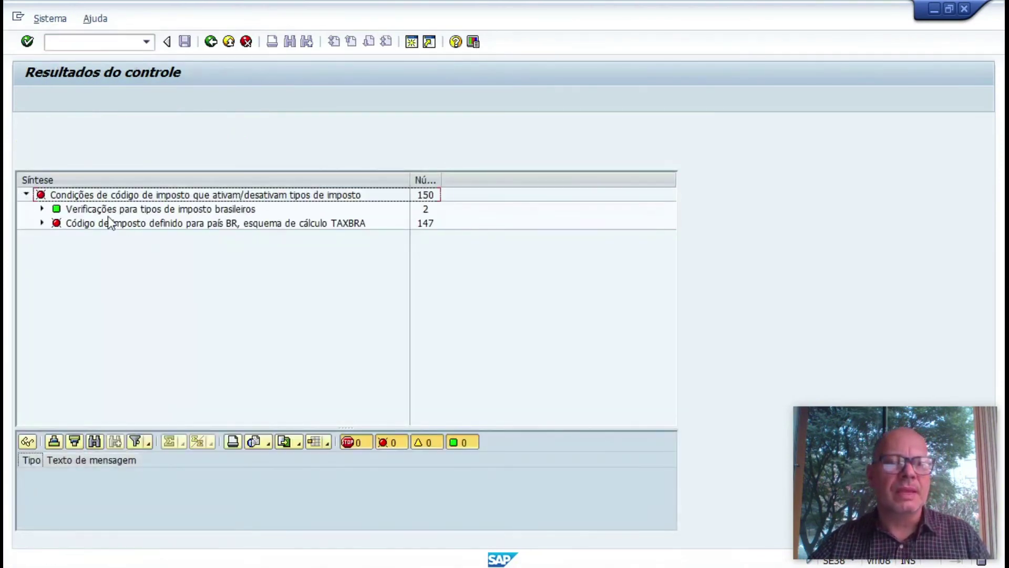
pyautogui.click(42, 208)
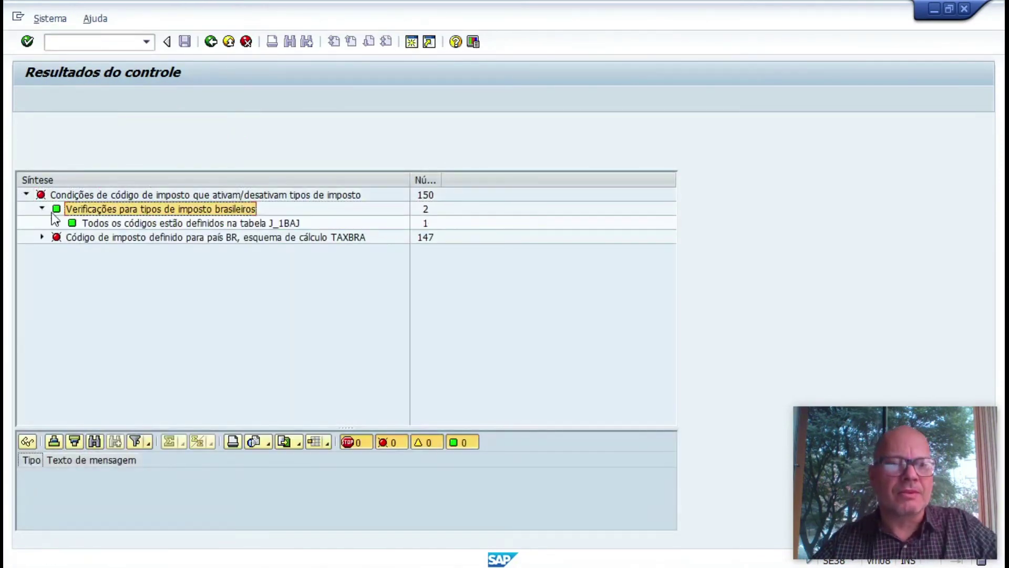
pyautogui.click(156, 223)
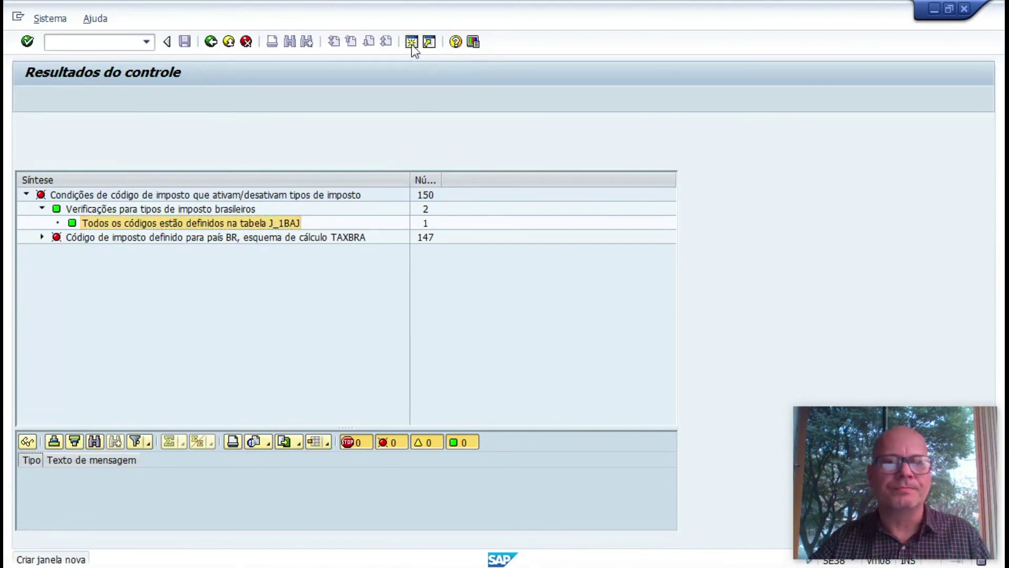
# Display the entries of table J_1BAJ with SE16N in a new session and look through the tax types.
pyautogui.press('F3')
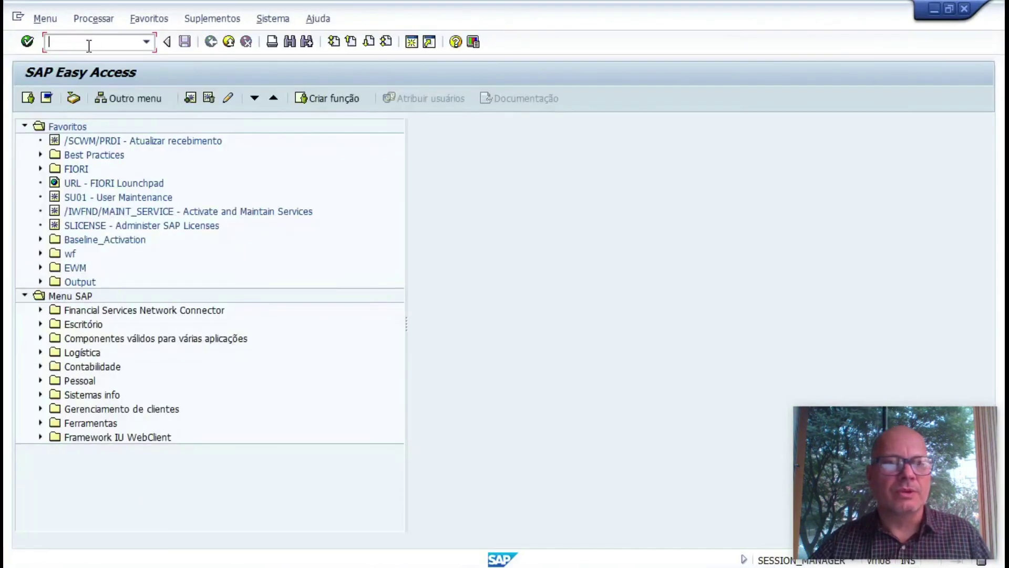
pyautogui.write('se16n')
pyautogui.press('Return')
pyautogui.write('j_')
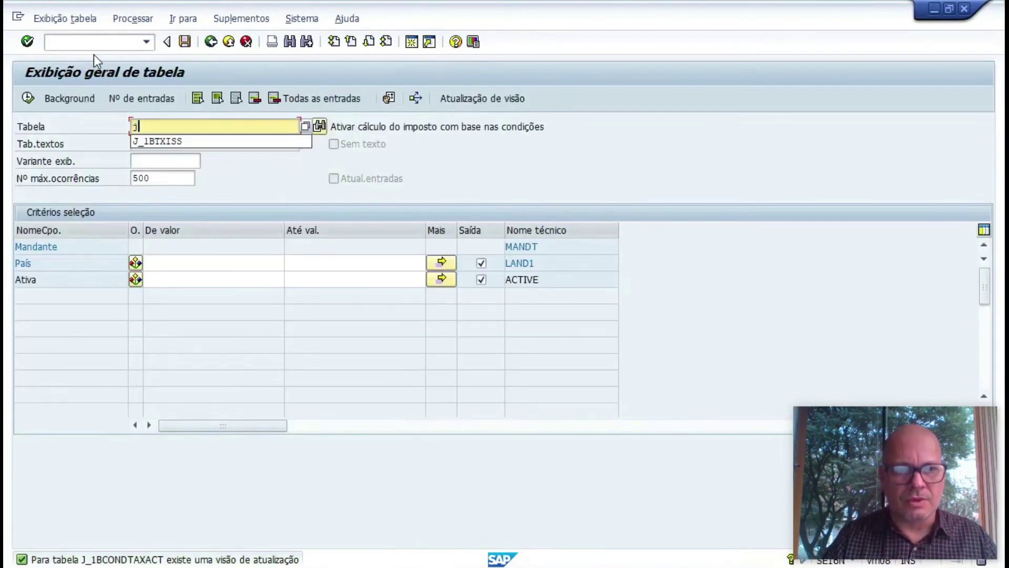
pyautogui.write('1baj')
pyautogui.press('Return')
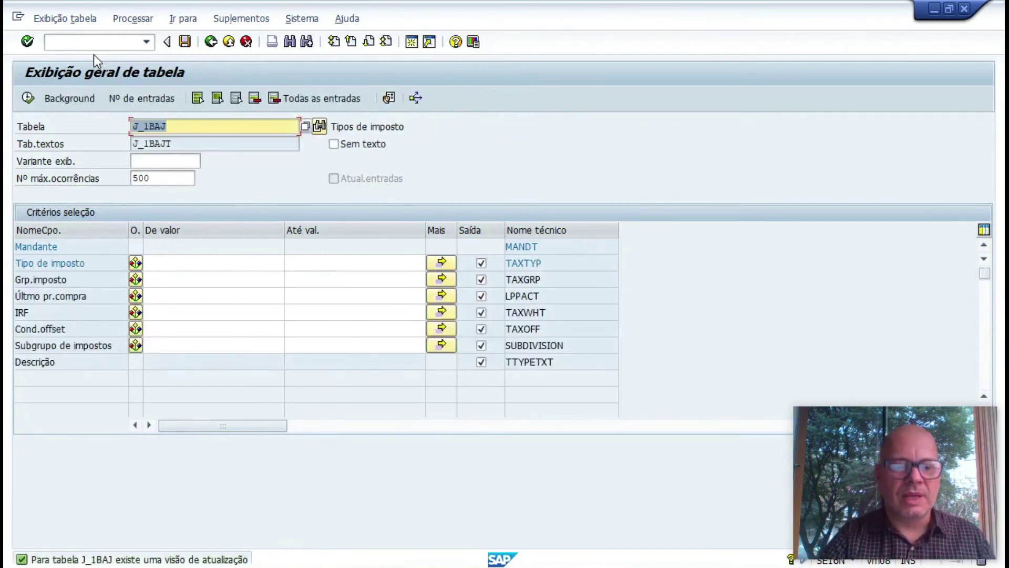
pyautogui.press('F8')
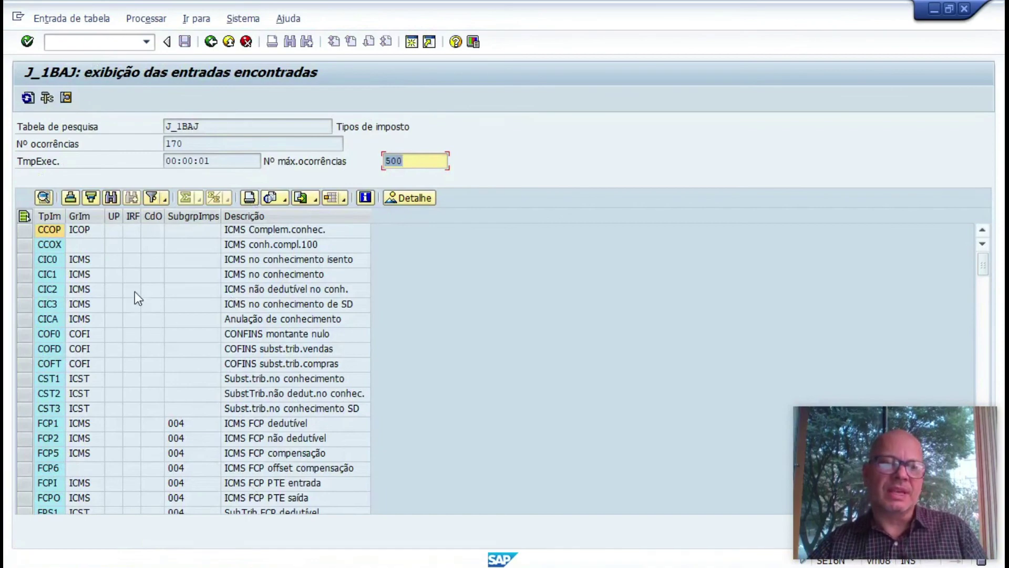
pyautogui.scroll(-9, 207, 284)
pyautogui.scroll(-12, 218, 288)
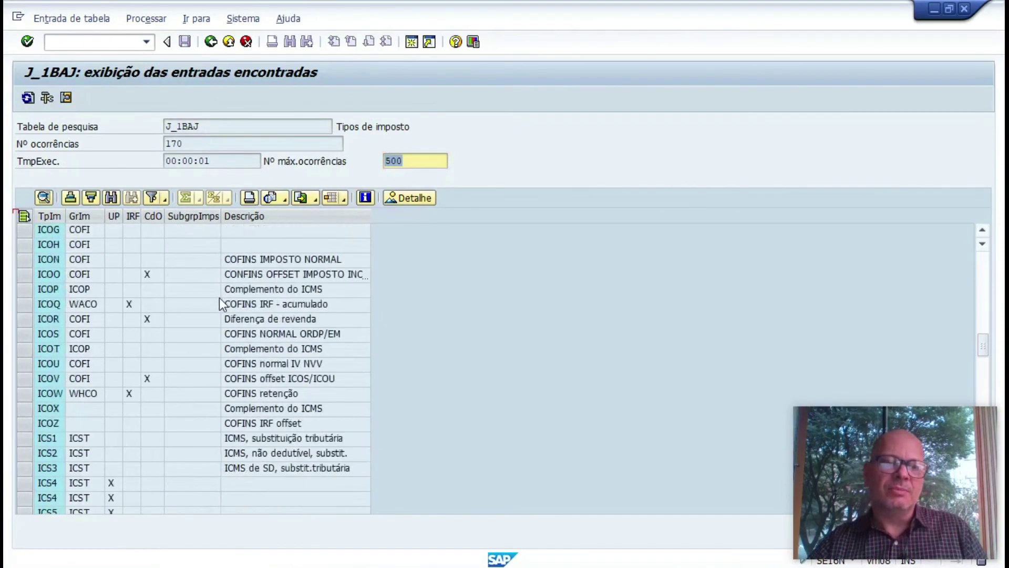
pyautogui.scroll(-8, 296, 284)
# Open J1BTAX in a new session and browse the "Tipos de imposto" maintenance view for condition preparation.
pyautogui.click(107, 46)
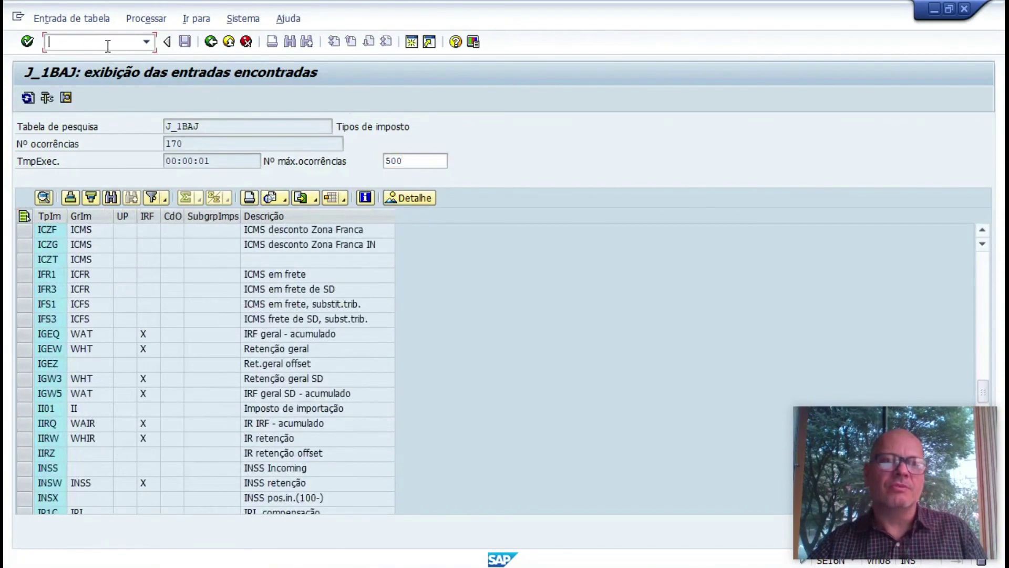
pyautogui.write('/oj1btax')
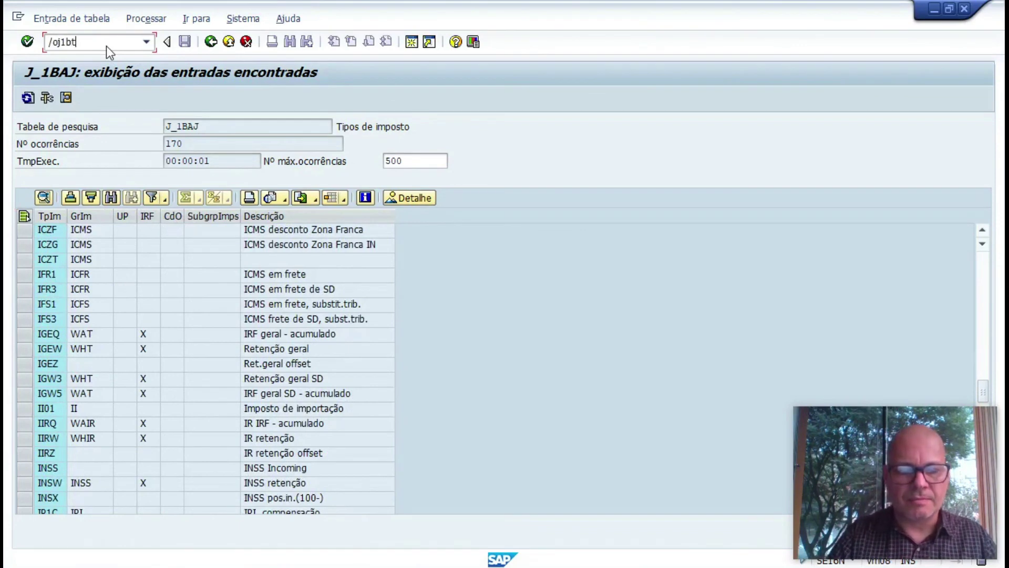
pyautogui.press('Return')
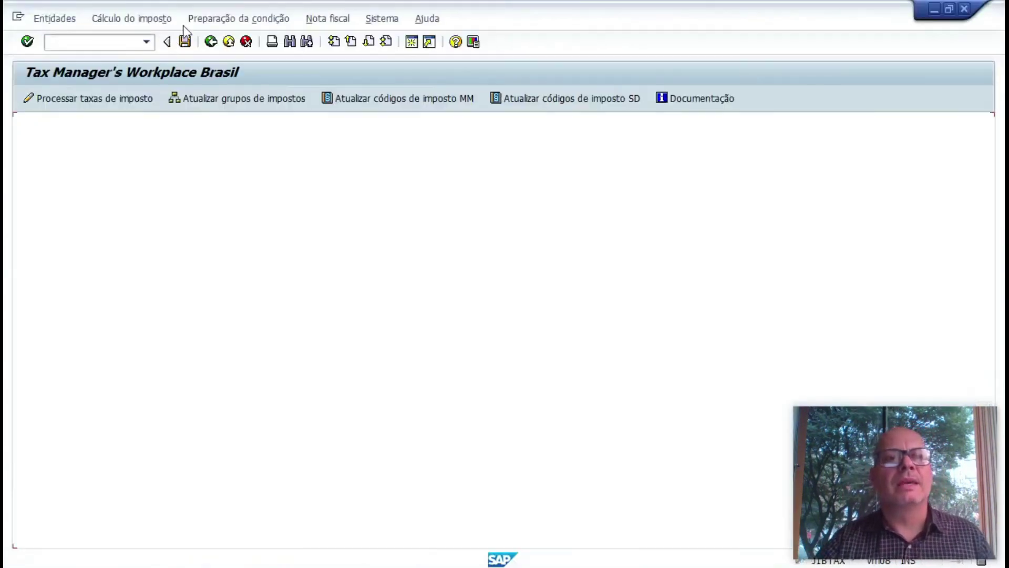
pyautogui.click(227, 19)
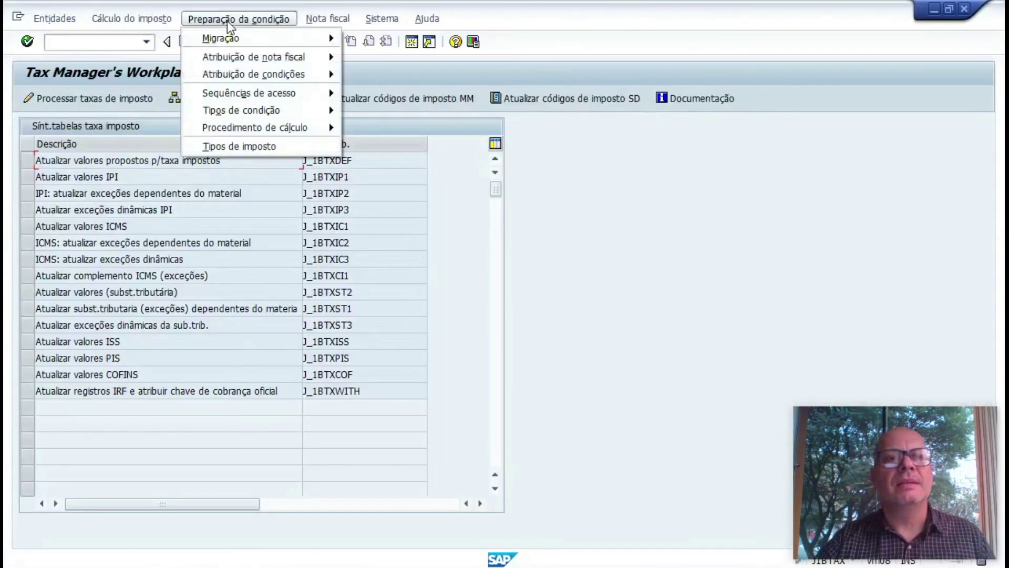
pyautogui.click(313, 144)
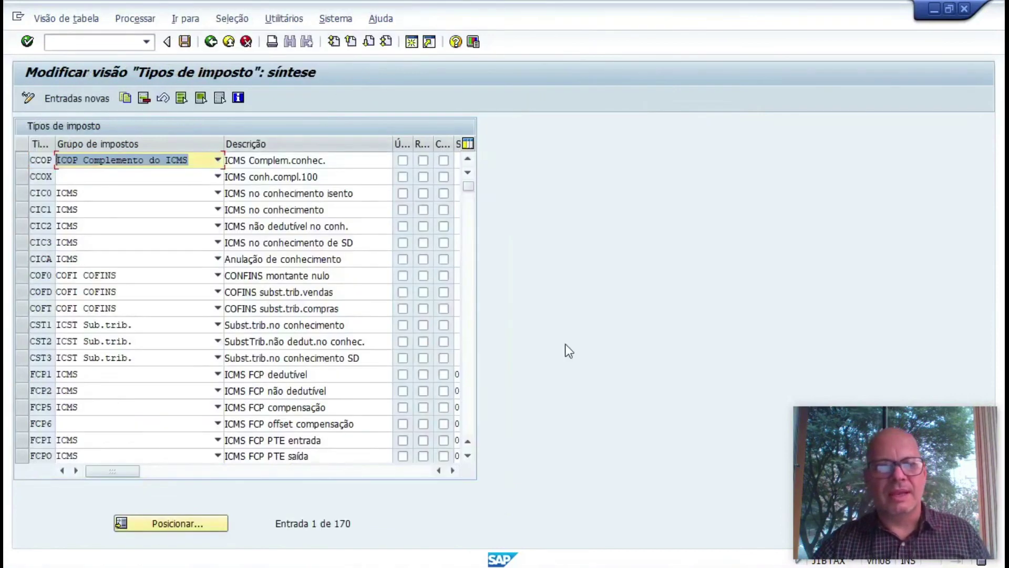
pyautogui.click(469, 417)
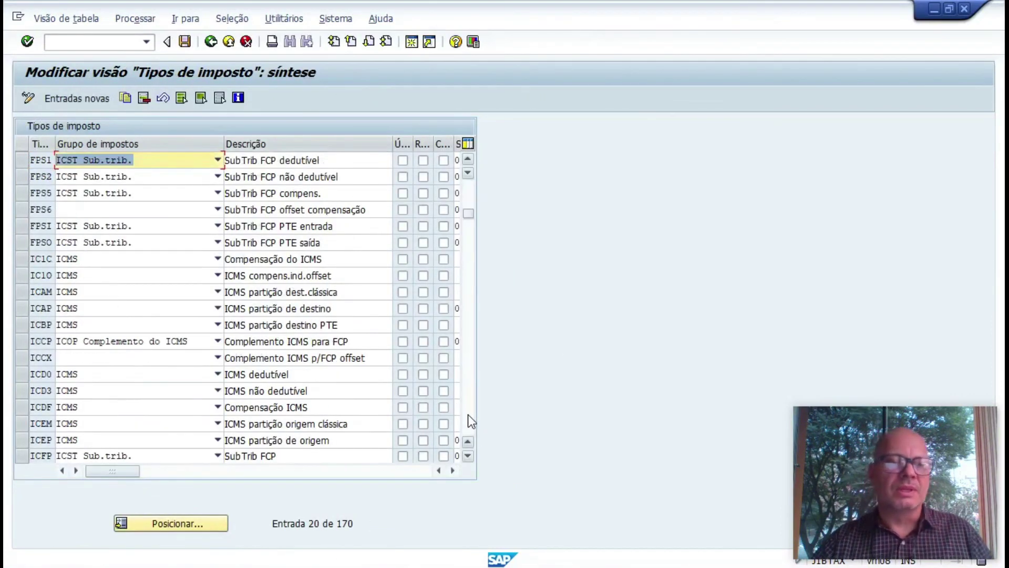
pyautogui.click(468, 414)
# Go back from the check results to the check list and switch to SAP note 2133195 in the browser.
pyautogui.hotkey('alt', 'Tab')
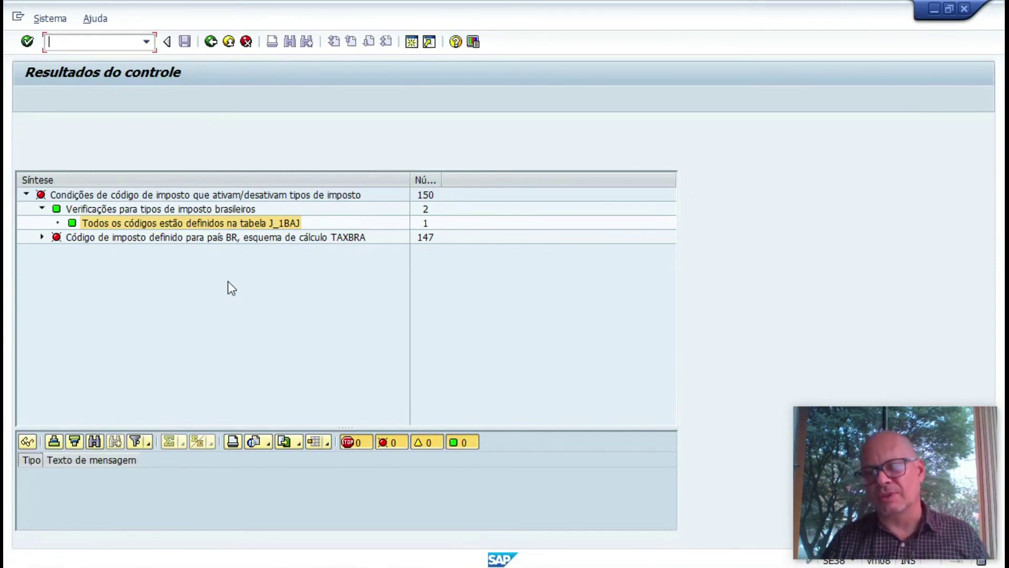
pyautogui.click(212, 42)
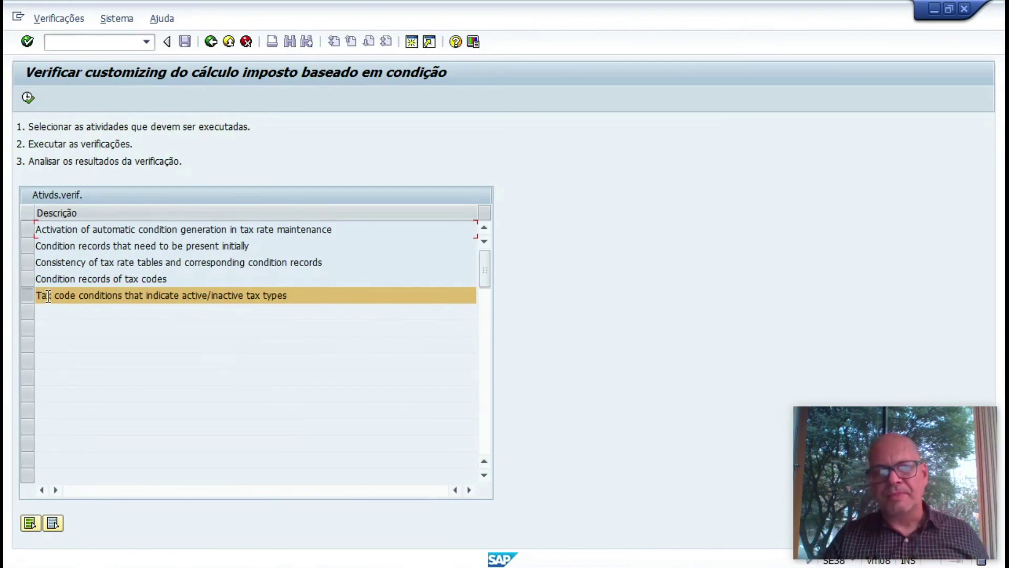
pyautogui.hotkey('alt', 'Tab')
pyautogui.hotkey('alt', 'Tab')
pyautogui.hotkey('alt', 'Tab')
pyautogui.hotkey('alt', 'Tab')
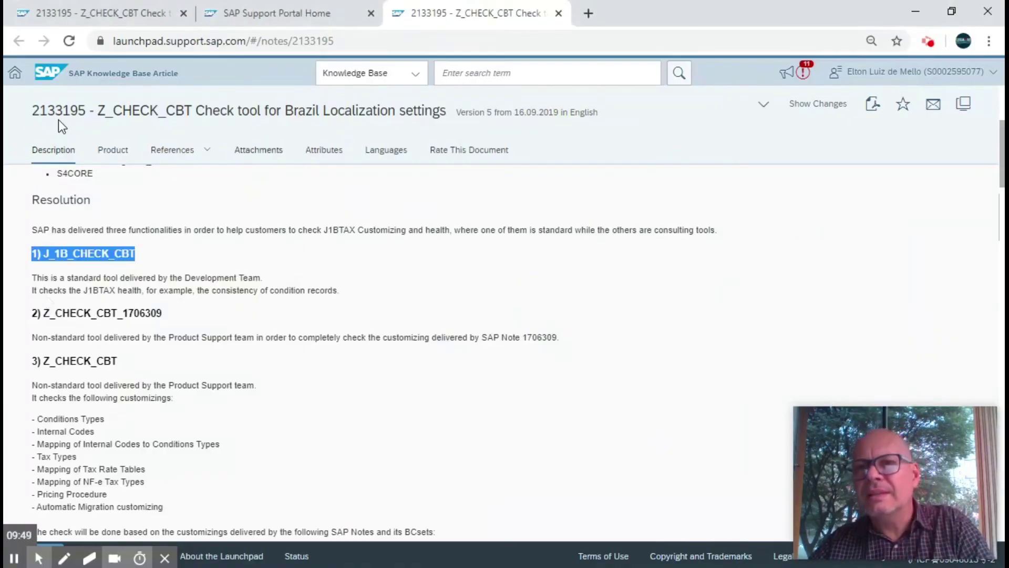
# Highlight in turn the headings J_1B_CHECK_CBT, Z_CHECK_CBT_1706309 and Z_CHECK_CBT in the note's Resolution section.
pyautogui.moveTo(151, 260); pyautogui.dragTo(29, 261)
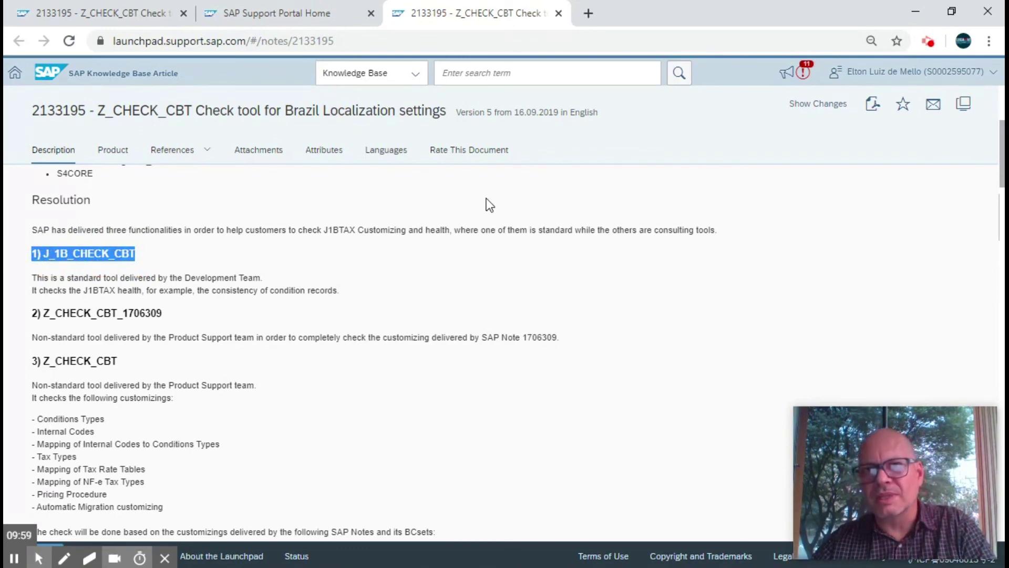
pyautogui.moveTo(160, 312); pyautogui.dragTo(24, 318)
pyautogui.click(123, 367)
pyautogui.moveTo(122, 366); pyautogui.dragTo(20, 363)
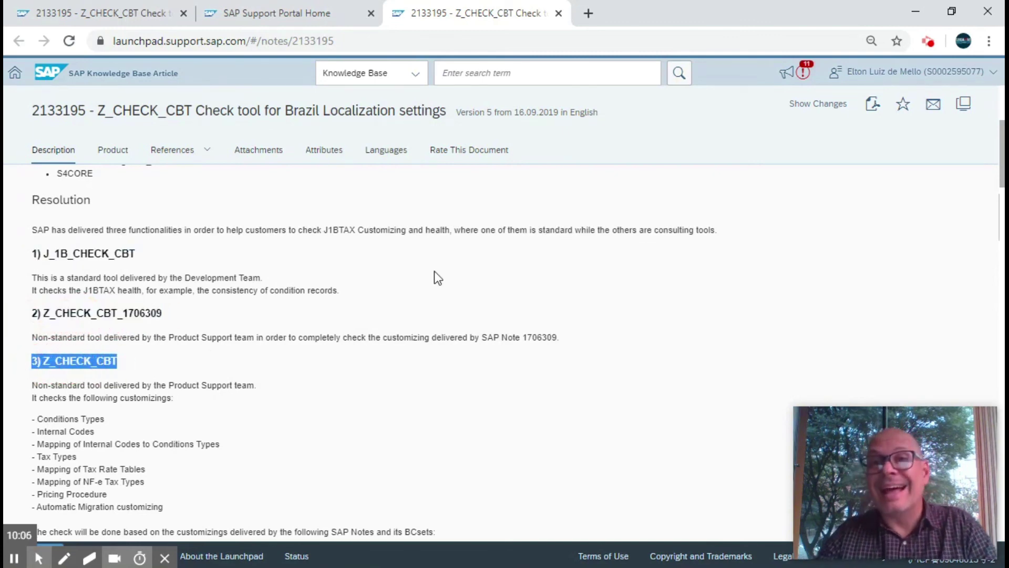